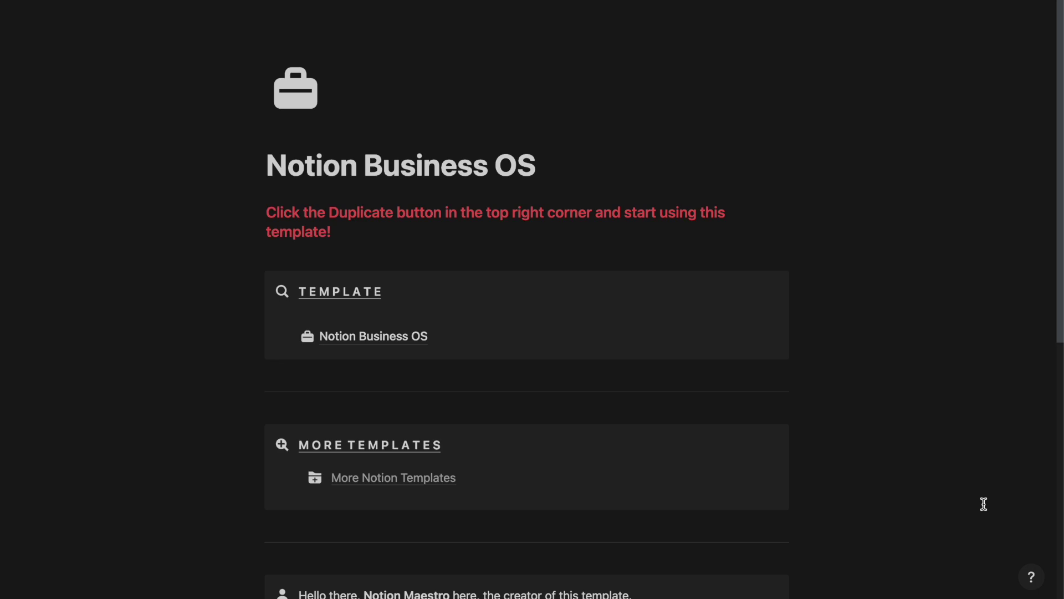
Open the 'Notion Business OS' template page listed under TEMPLATE
{"action": "left_click", "coordinate": [393, 339]}
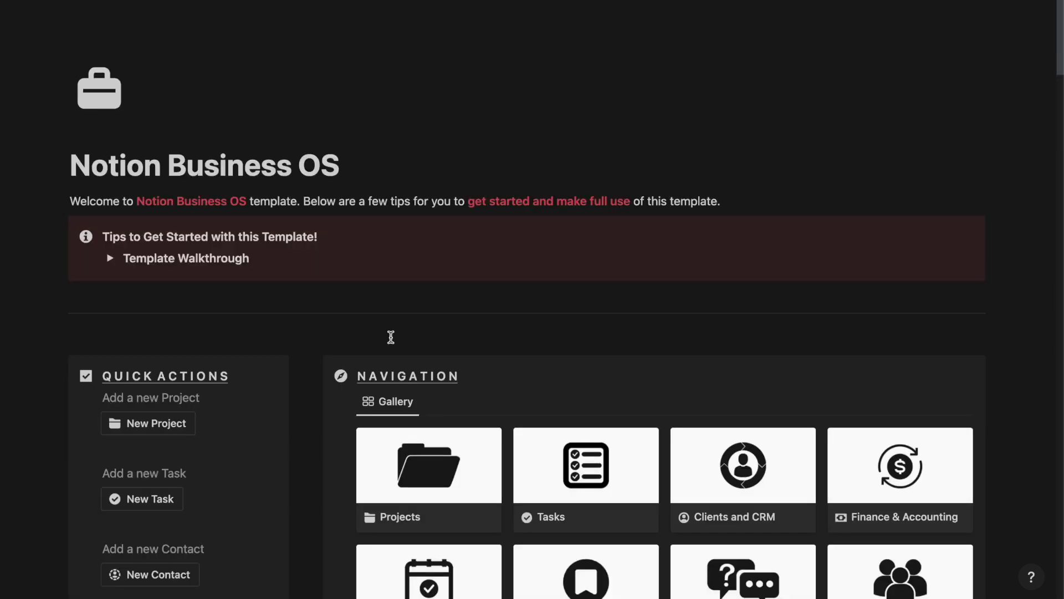
{"action": "scroll", "coordinate": [323, 253], "scroll_direction": "down", "scroll_amount": 5}
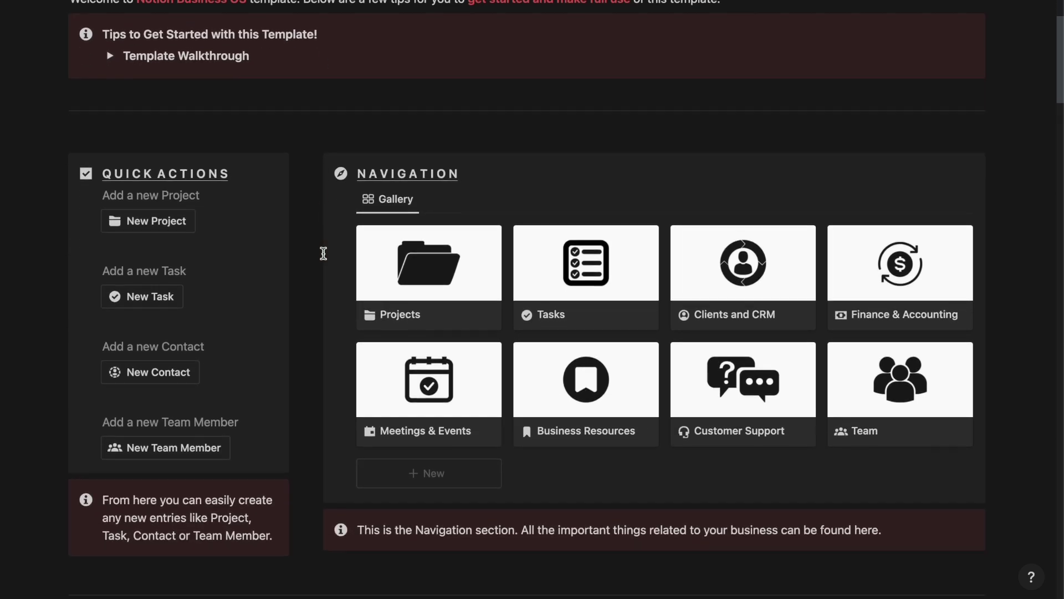
{"action": "scroll", "coordinate": [327, 203], "scroll_direction": "down", "scroll_amount": 1}
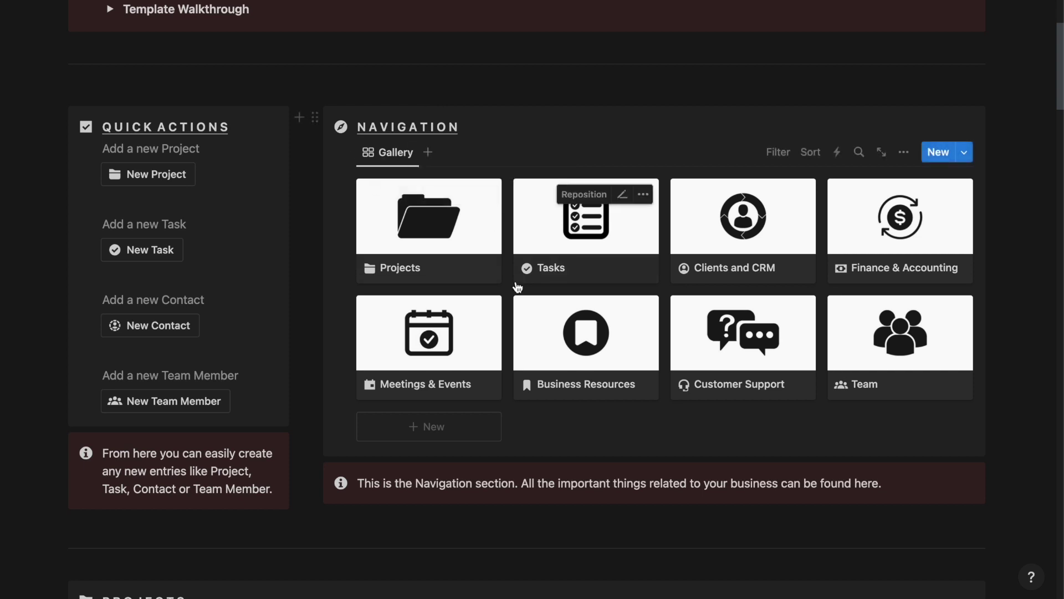
{"action": "scroll", "coordinate": [506, 301], "scroll_direction": "down", "scroll_amount": 1}
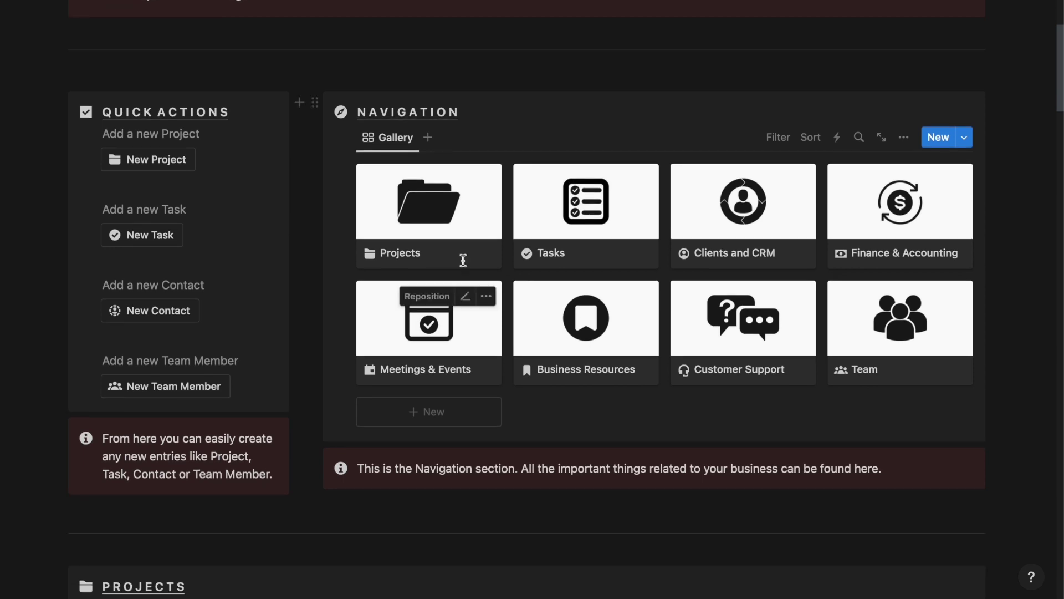
Open the Projects page and scroll through its overview
{"action": "left_click", "coordinate": [433, 231]}
{"action": "scroll", "coordinate": [361, 248], "scroll_direction": "down", "scroll_amount": 4}
{"action": "scroll", "coordinate": [361, 247], "scroll_direction": "down", "scroll_amount": 3}
{"action": "scroll", "coordinate": [359, 247], "scroll_direction": "up", "scroll_amount": 3}
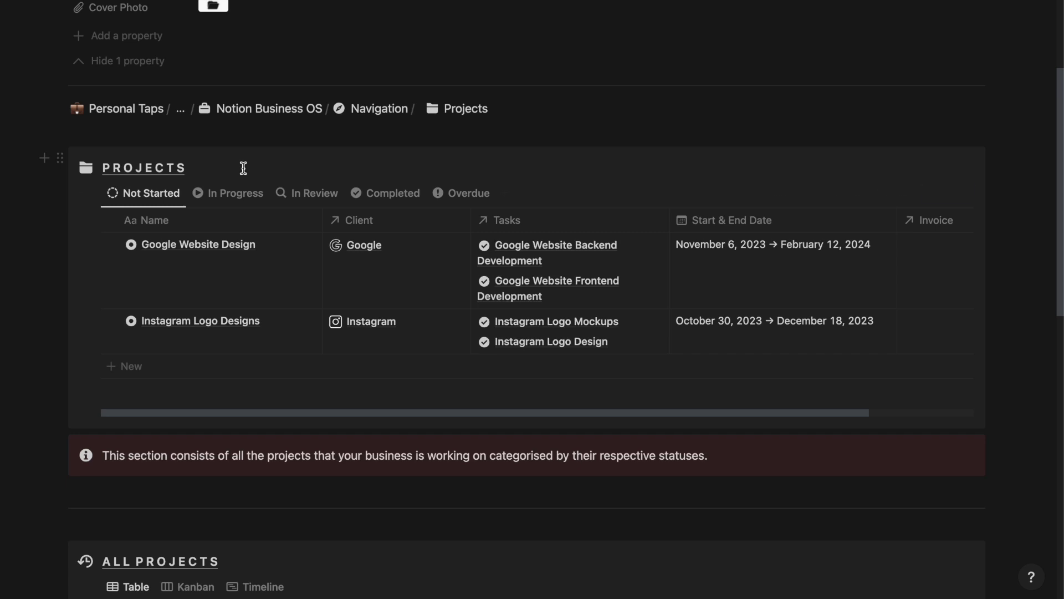
View projects by In Progress, In Review, Completed and Overdue, then back to Not Started
{"action": "left_click", "coordinate": [219, 195]}
{"action": "left_click", "coordinate": [298, 193]}
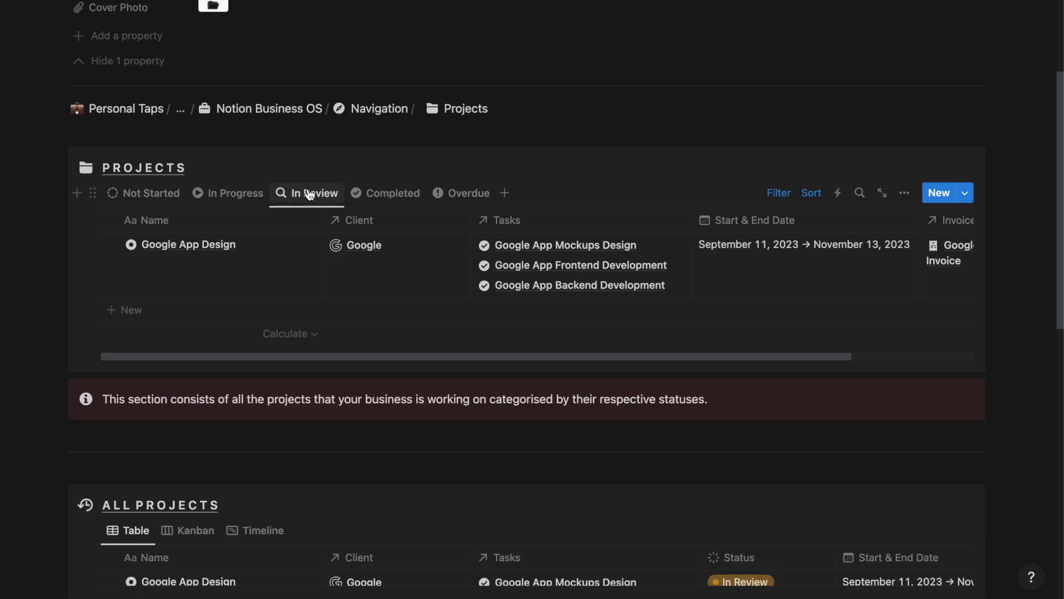
{"action": "left_click", "coordinate": [391, 191]}
{"action": "left_click", "coordinate": [454, 193]}
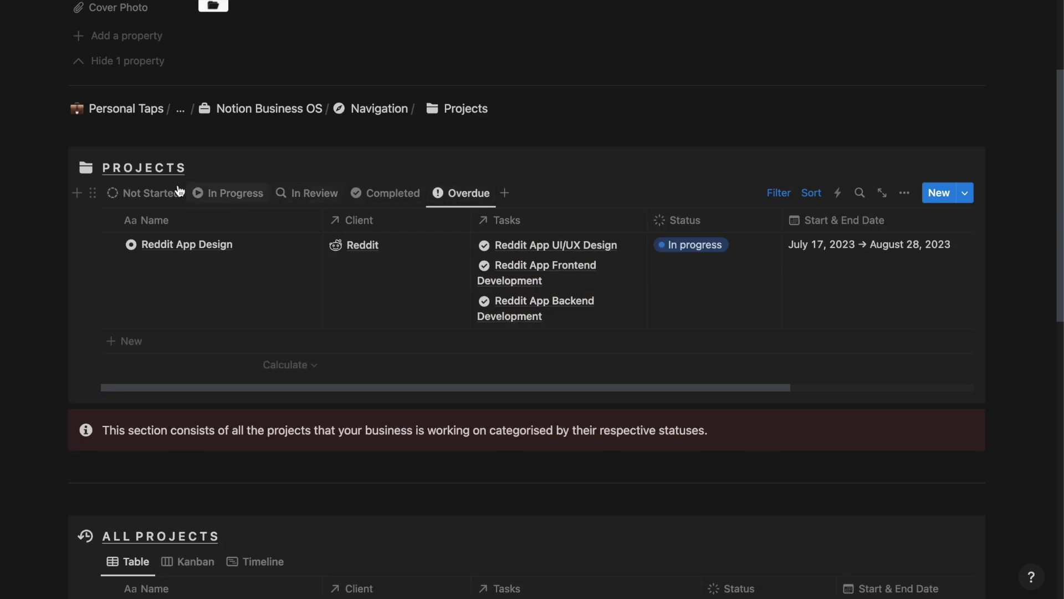
{"action": "left_click", "coordinate": [139, 194]}
Scroll down to the All Projects table and across its columns
{"action": "scroll", "coordinate": [148, 195], "scroll_direction": "down", "scroll_amount": 1}
{"action": "scroll", "coordinate": [148, 196], "scroll_direction": "down", "scroll_amount": 6}
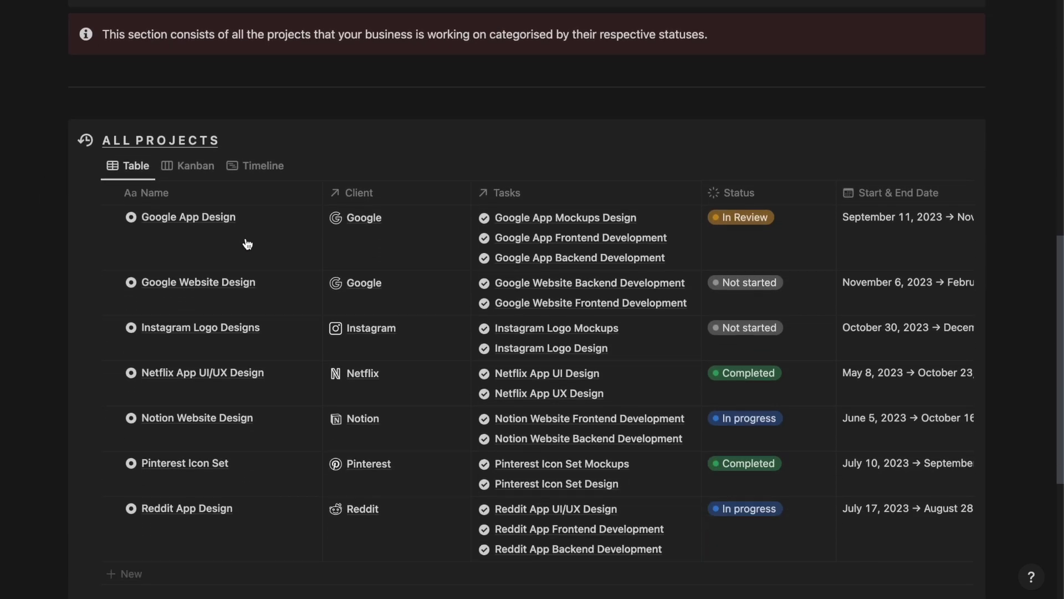
{"action": "scroll", "coordinate": [277, 135], "scroll_direction": "down", "scroll_amount": 2}
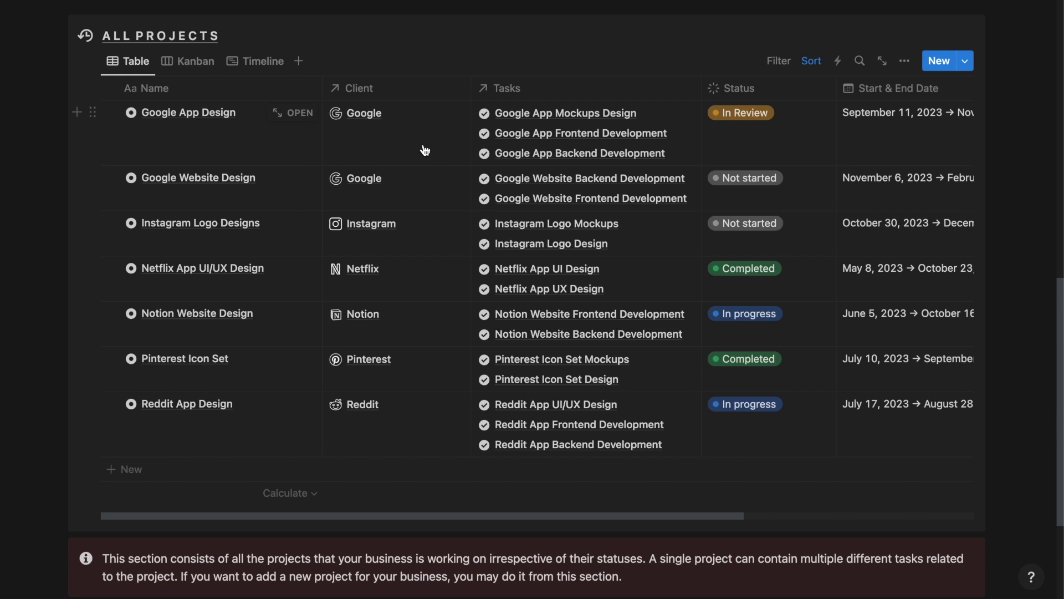
{"action": "scroll", "coordinate": [405, 138], "scroll_direction": "right", "scroll_amount": 4}
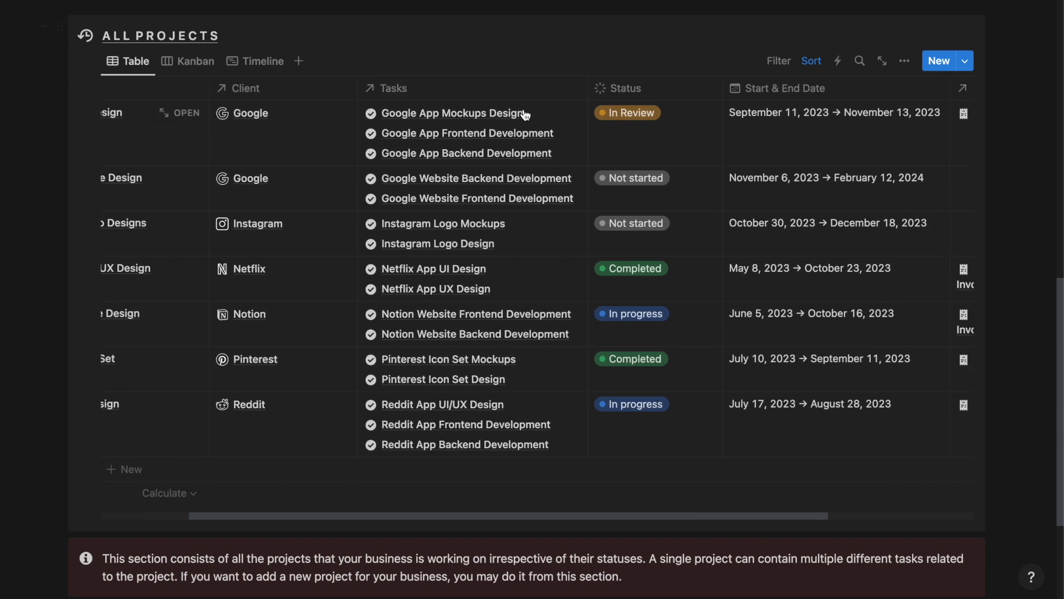
{"action": "scroll", "coordinate": [596, 131], "scroll_direction": "right", "scroll_amount": 7}
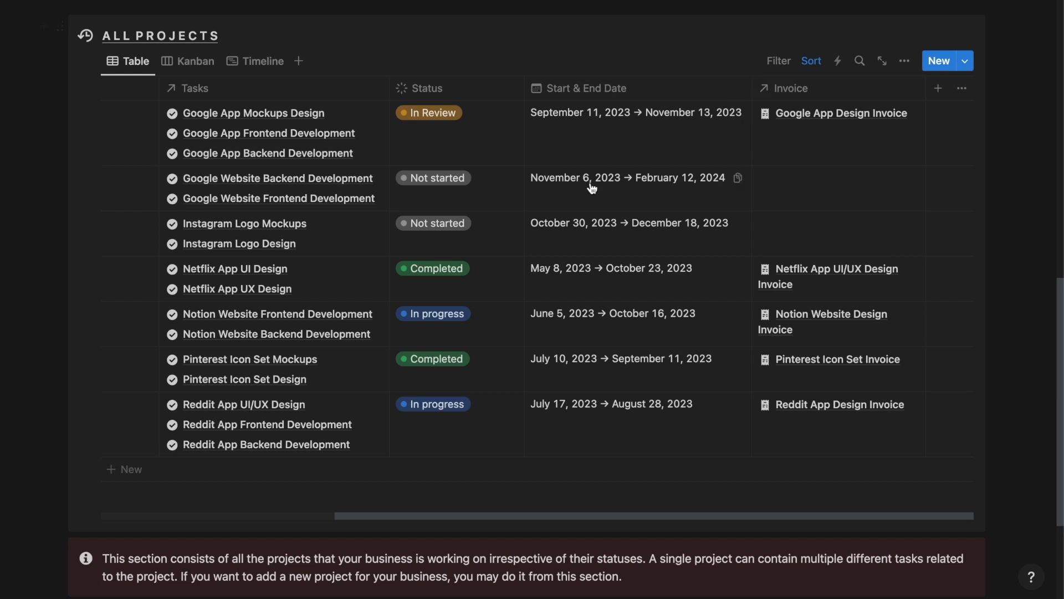
{"action": "scroll", "coordinate": [589, 186], "scroll_direction": "left", "scroll_amount": 11}
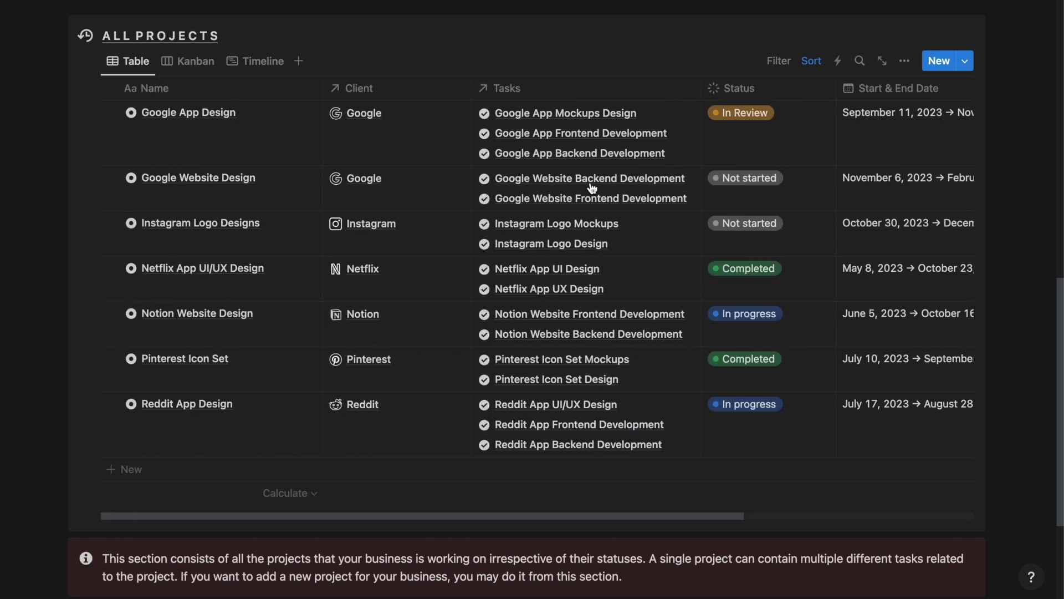
Show all projects as a Kanban board, then a timeline, then a table again
{"action": "left_click", "coordinate": [189, 70]}
{"action": "scroll", "coordinate": [257, 127], "scroll_direction": "up", "scroll_amount": 3}
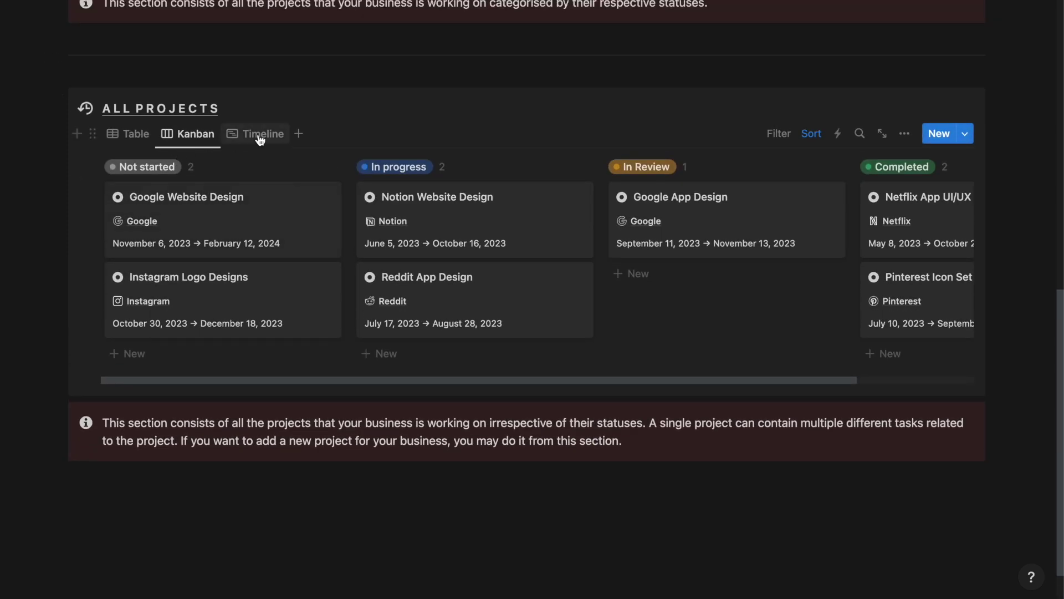
{"action": "left_click", "coordinate": [260, 139]}
{"action": "left_click", "coordinate": [135, 147]}
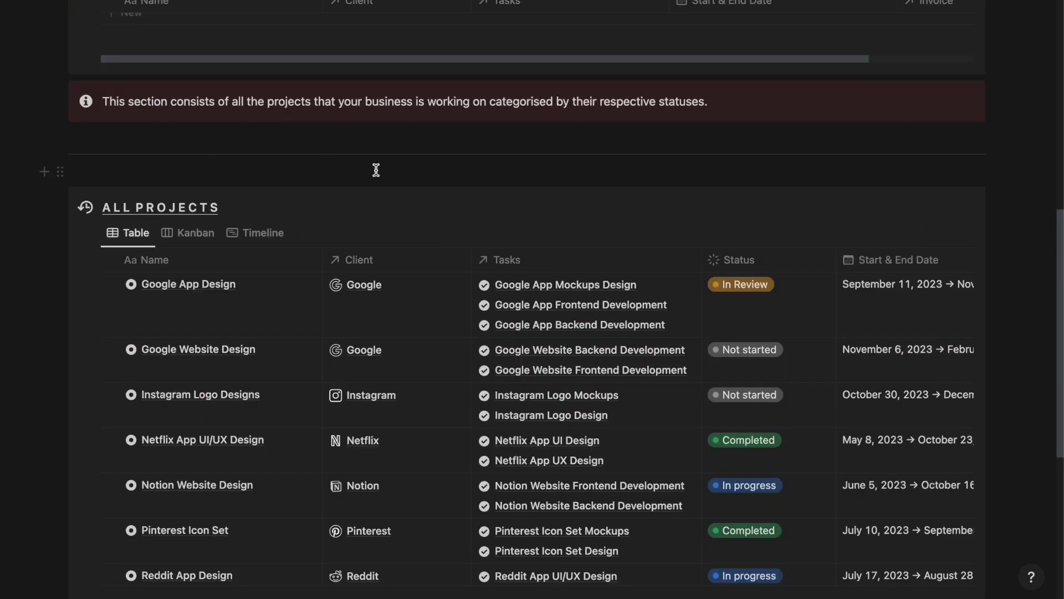
{"action": "scroll", "coordinate": [376, 170], "scroll_direction": "up", "scroll_amount": 15}
Go back to the Navigation page and open the Tasks page
{"action": "left_click", "coordinate": [356, 309]}
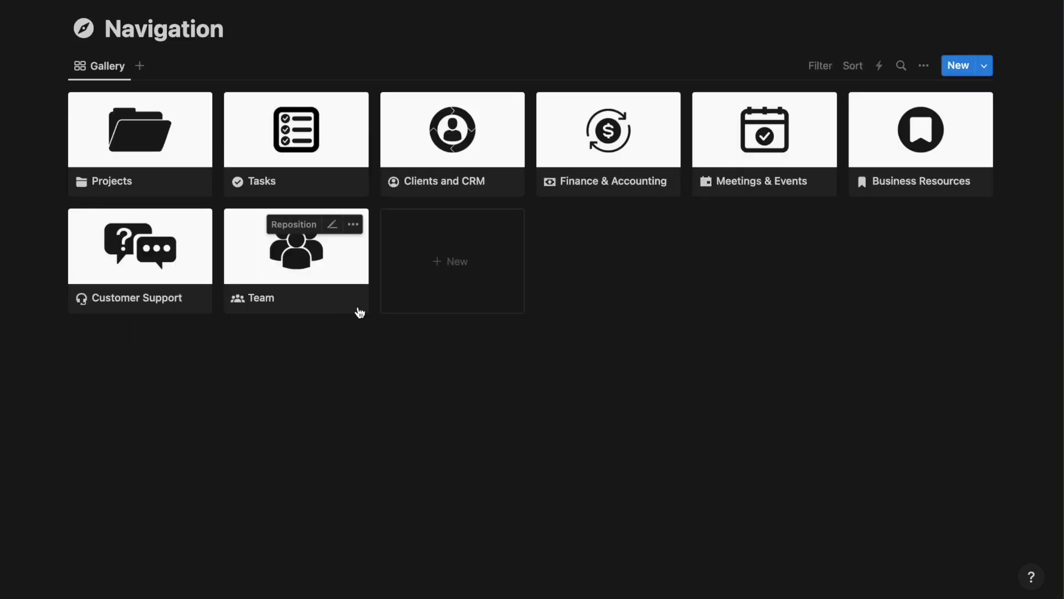
{"action": "left_click", "coordinate": [252, 179]}
{"action": "scroll", "coordinate": [353, 248], "scroll_direction": "down", "scroll_amount": 6}
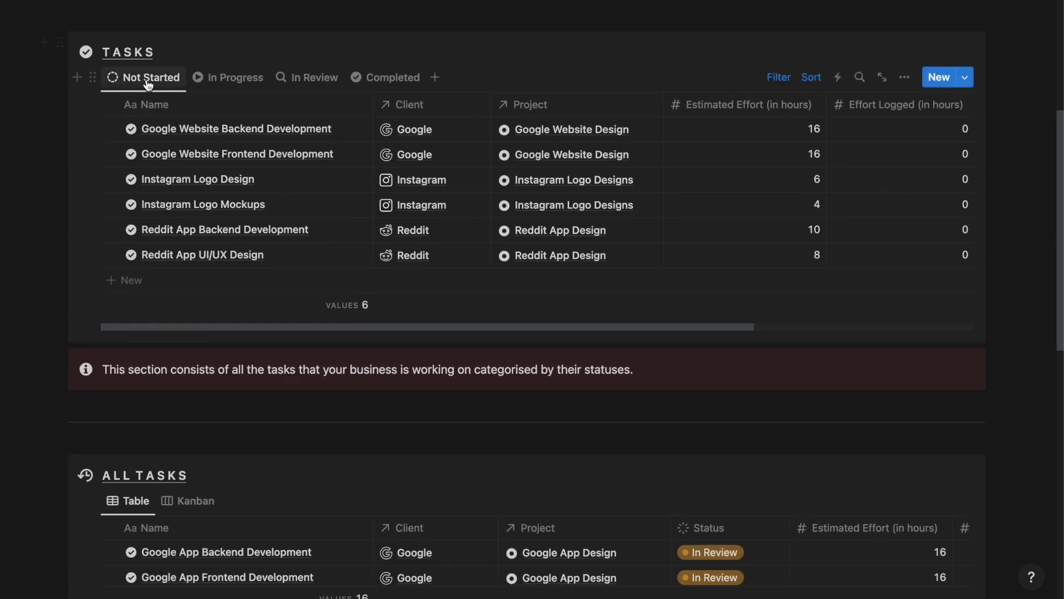
View tasks by In Progress, In Review and Completed, then back to Not Started
{"action": "left_click", "coordinate": [229, 77]}
{"action": "left_click", "coordinate": [305, 77]}
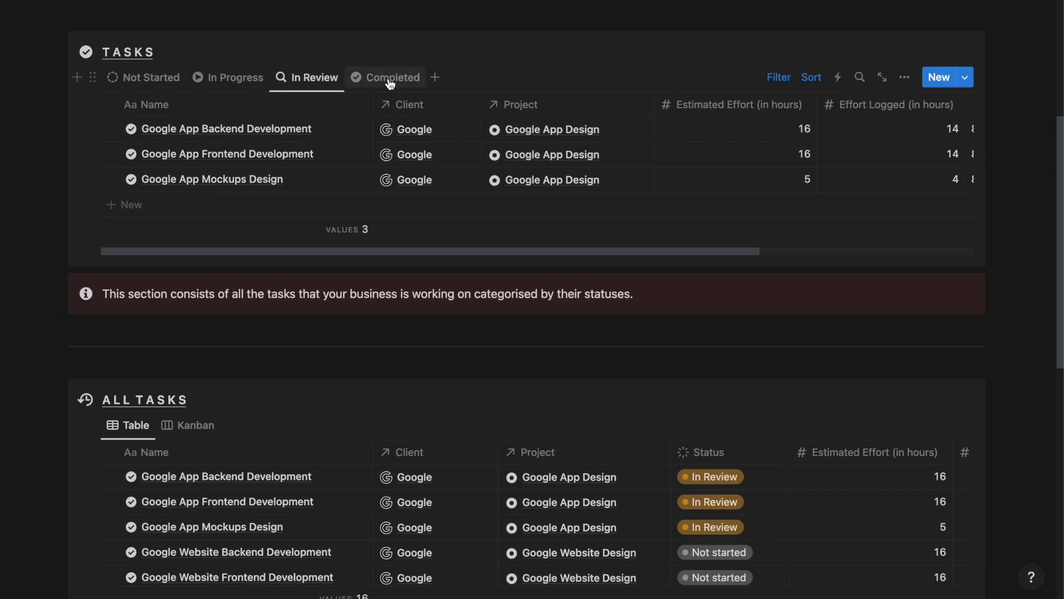
{"action": "left_click", "coordinate": [390, 78]}
{"action": "left_click", "coordinate": [172, 78]}
Scroll down to the All Tasks table and across its columns
{"action": "scroll", "coordinate": [301, 189], "scroll_direction": "down", "scroll_amount": 2}
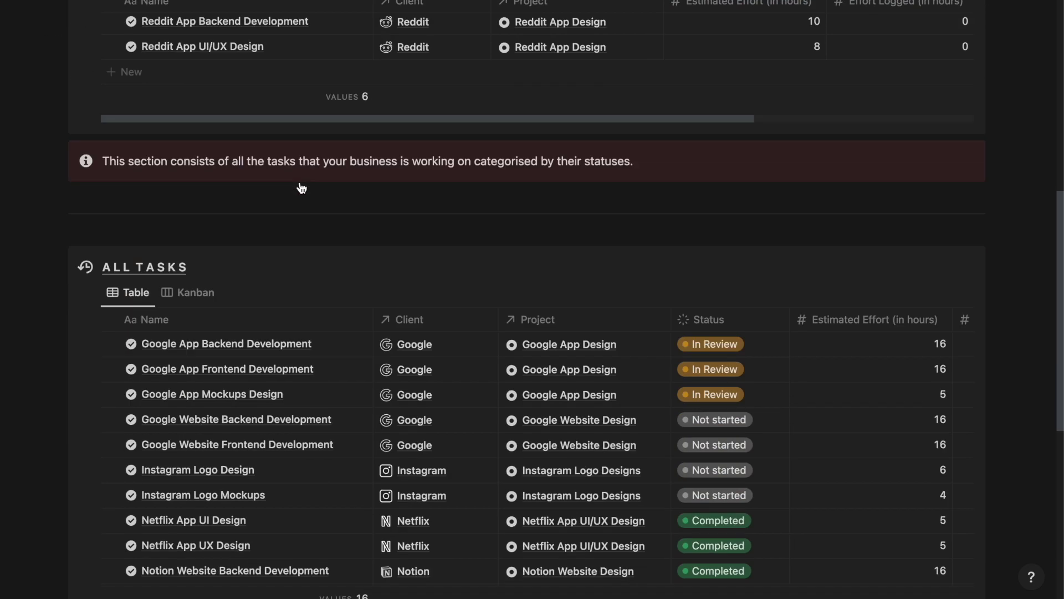
{"action": "scroll", "coordinate": [301, 188], "scroll_direction": "down", "scroll_amount": 6}
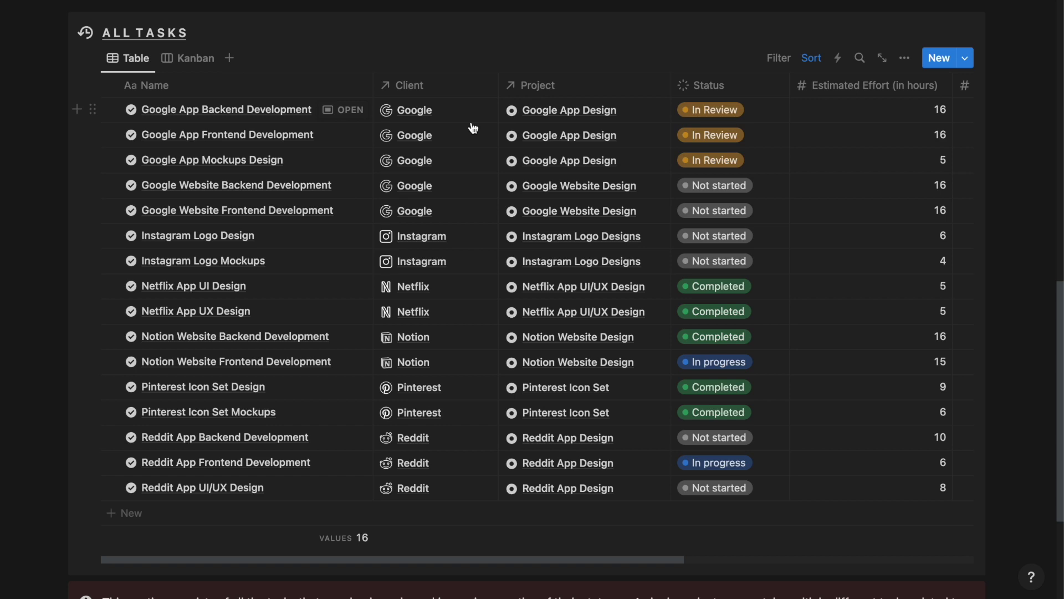
{"action": "scroll", "coordinate": [656, 119], "scroll_direction": "right", "scroll_amount": 5}
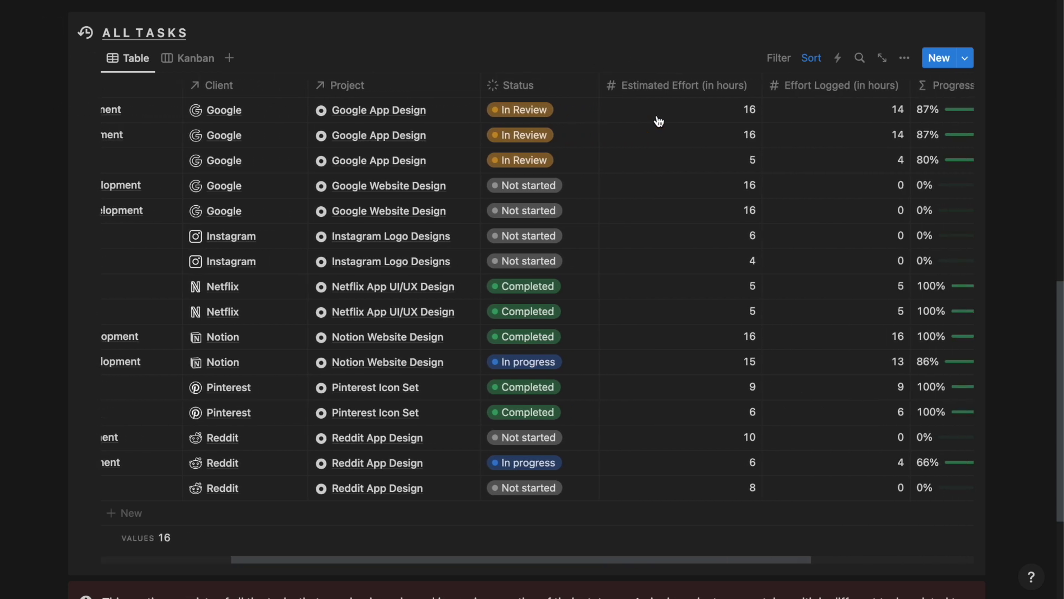
{"action": "scroll", "coordinate": [573, 194], "scroll_direction": "right", "scroll_amount": 5}
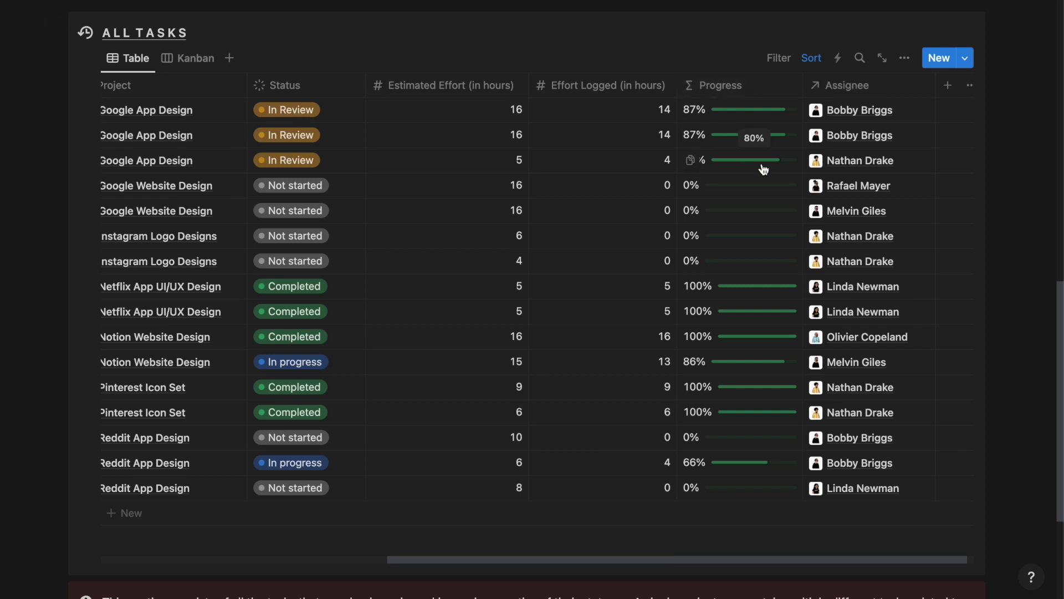
{"action": "scroll", "coordinate": [764, 169], "scroll_direction": "right", "scroll_amount": 1}
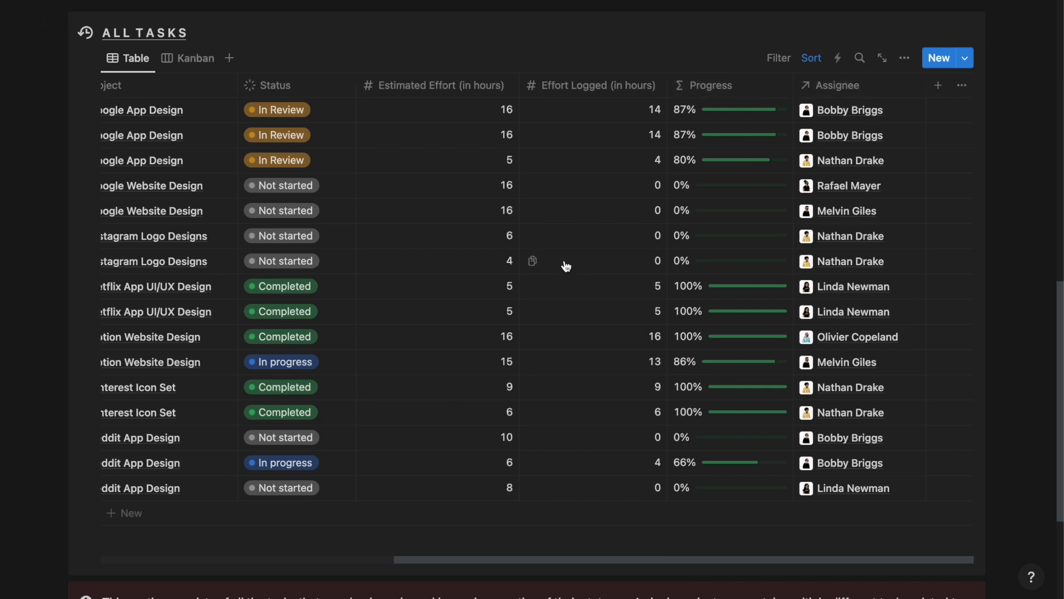
{"action": "scroll", "coordinate": [566, 266], "scroll_direction": "left", "scroll_amount": 4}
{"action": "scroll", "coordinate": [566, 266], "scroll_direction": "left", "scroll_amount": 4}
Show all tasks as a Kanban board, then return to the Business OS dashboard
{"action": "left_click", "coordinate": [189, 58]}
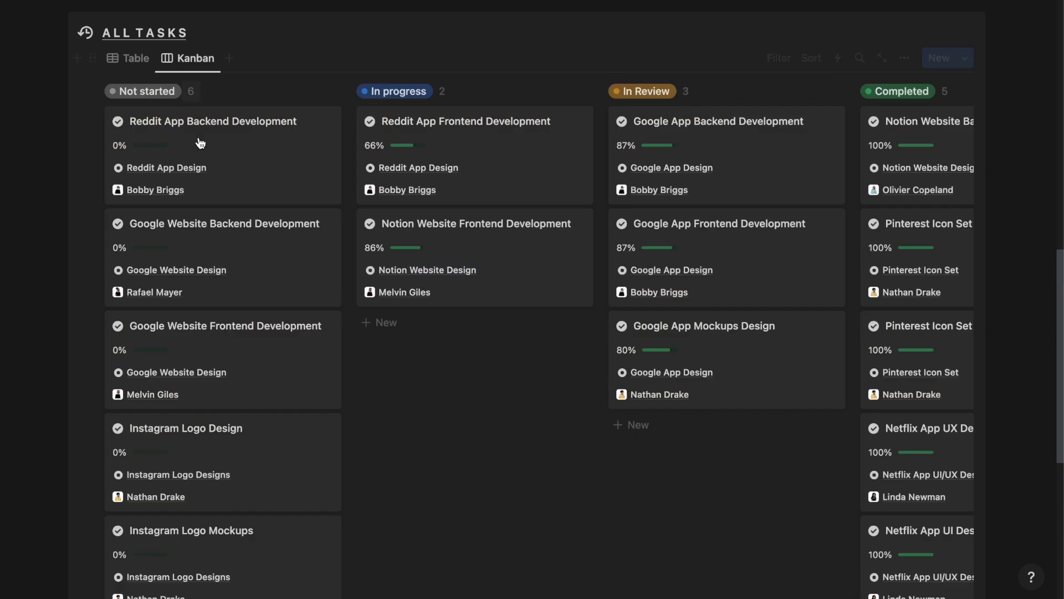
{"action": "scroll", "coordinate": [139, 70], "scroll_direction": "up", "scroll_amount": 12}
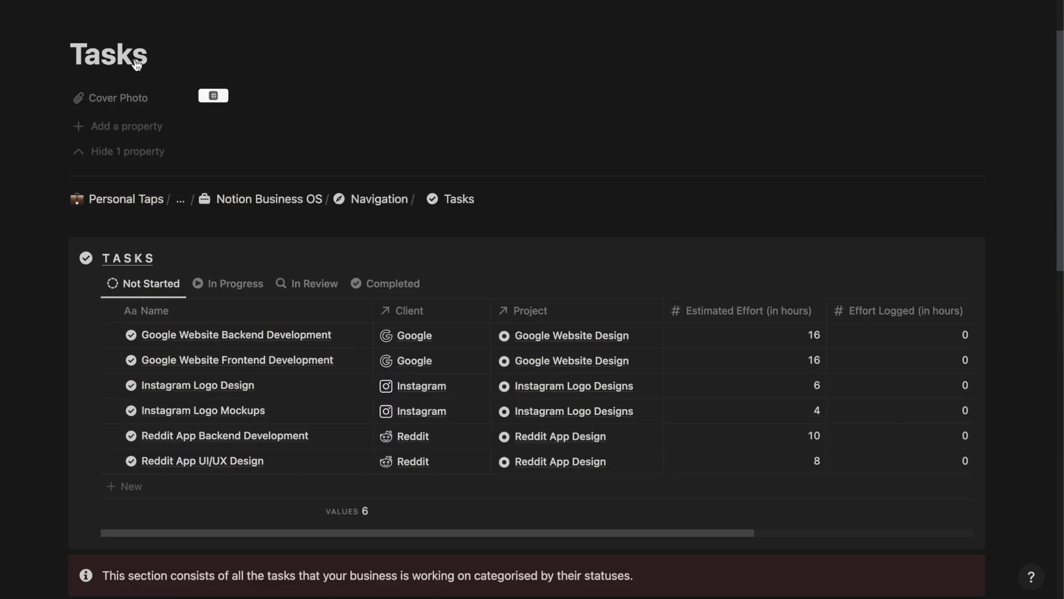
{"action": "left_click", "coordinate": [297, 312]}
Open the Clients and CRM page and scroll down to its Contacts
{"action": "scroll", "coordinate": [375, 338], "scroll_direction": "down", "scroll_amount": 5}
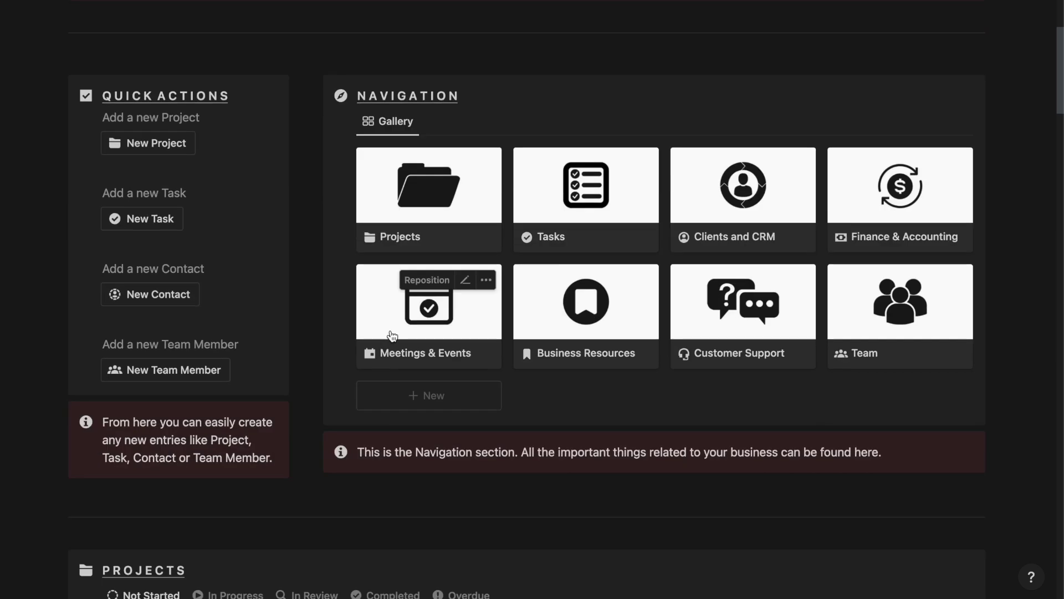
{"action": "left_click", "coordinate": [735, 239]}
{"action": "scroll", "coordinate": [430, 308], "scroll_direction": "down", "scroll_amount": 5}
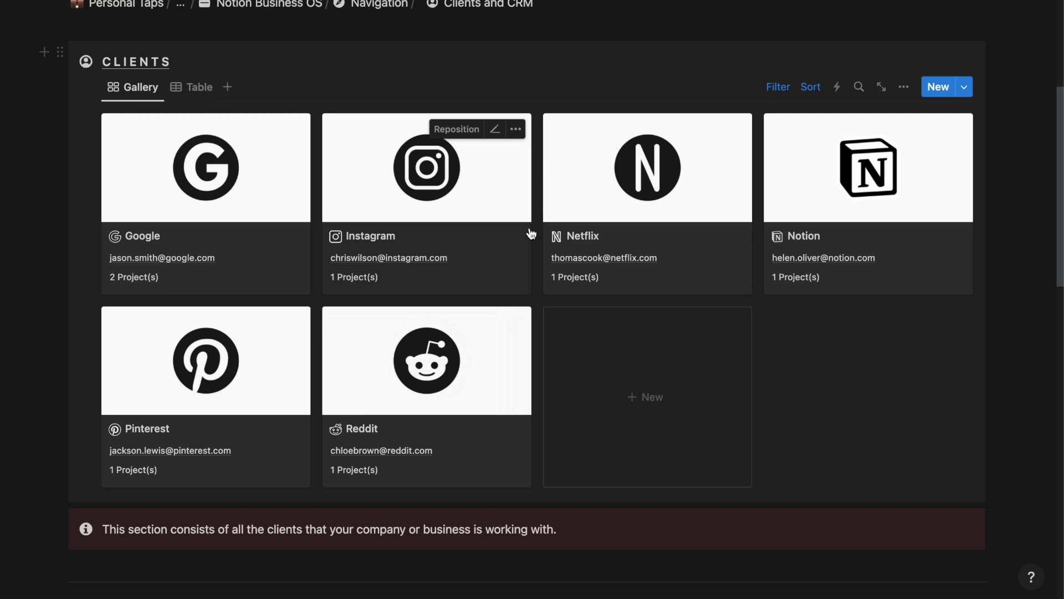
{"action": "scroll", "coordinate": [531, 233], "scroll_direction": "down", "scroll_amount": 10}
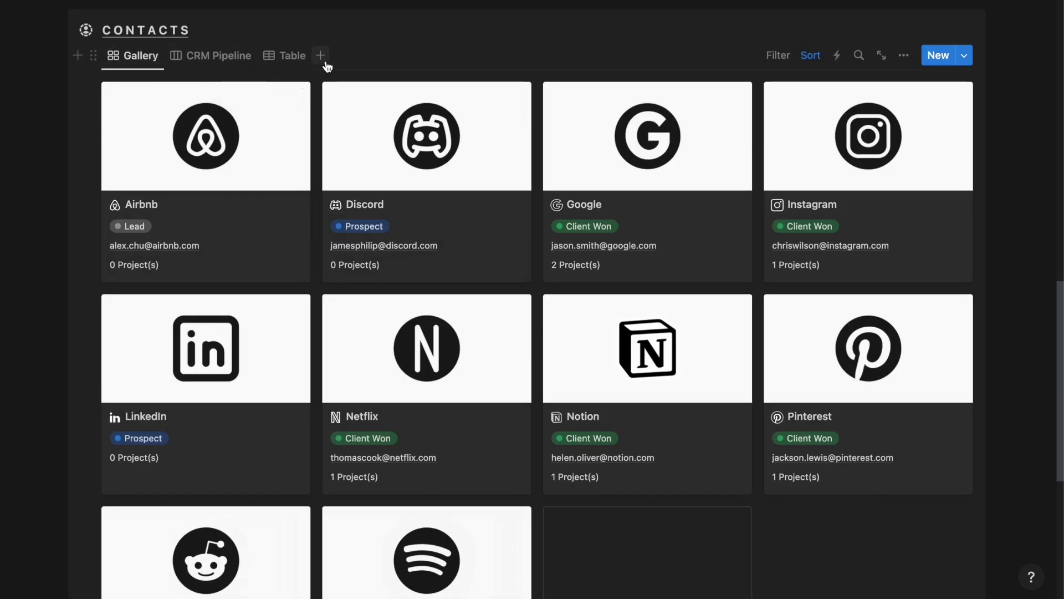
Browse the contacts as a CRM Pipeline board, then switch back to Gallery
{"action": "left_click", "coordinate": [200, 65]}
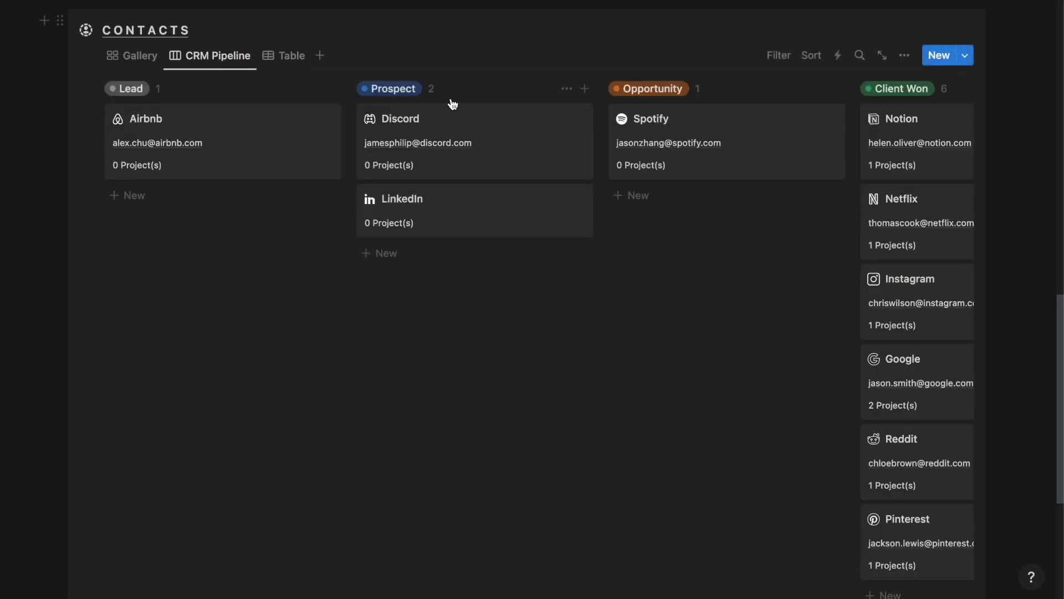
{"action": "scroll", "coordinate": [656, 234], "scroll_direction": "right", "scroll_amount": 7}
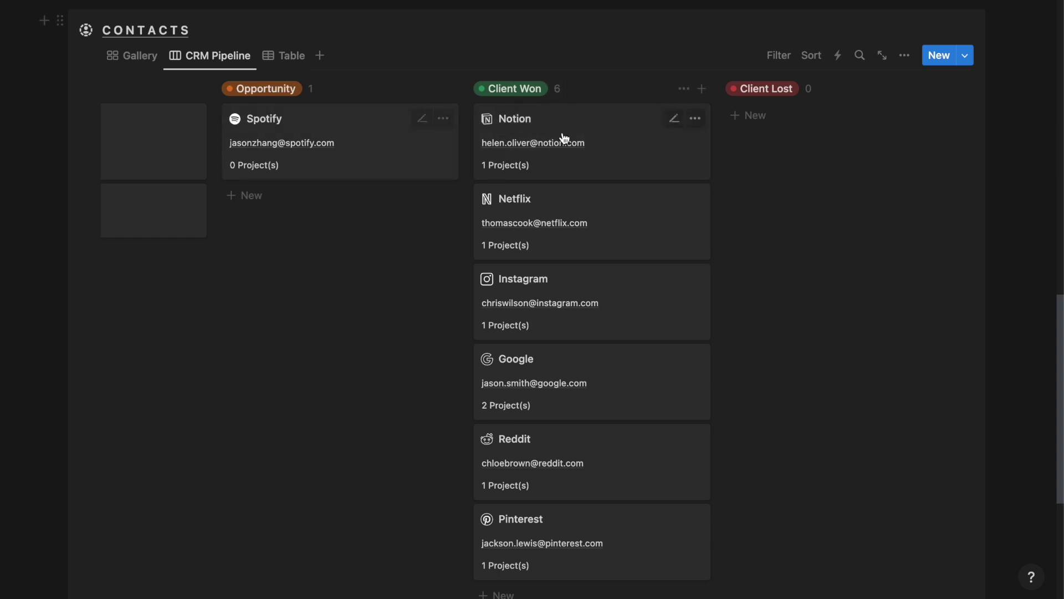
{"action": "scroll", "coordinate": [373, 268], "scroll_direction": "left", "scroll_amount": 5}
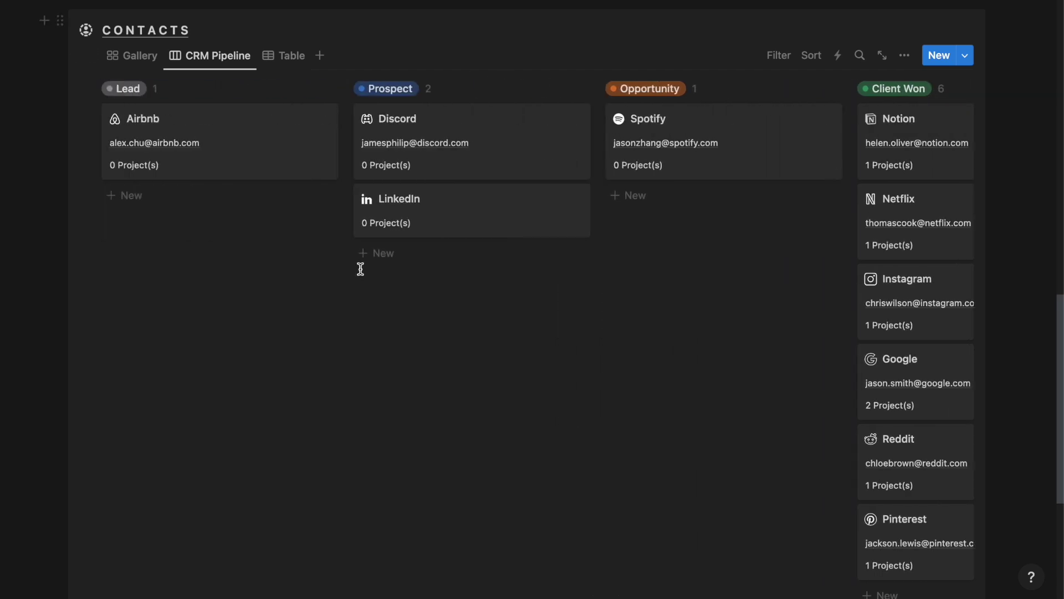
{"action": "left_click", "coordinate": [143, 64]}
Return to the Navigation page and open Finance & Accounting
{"action": "scroll", "coordinate": [311, 121], "scroll_direction": "up", "scroll_amount": 15}
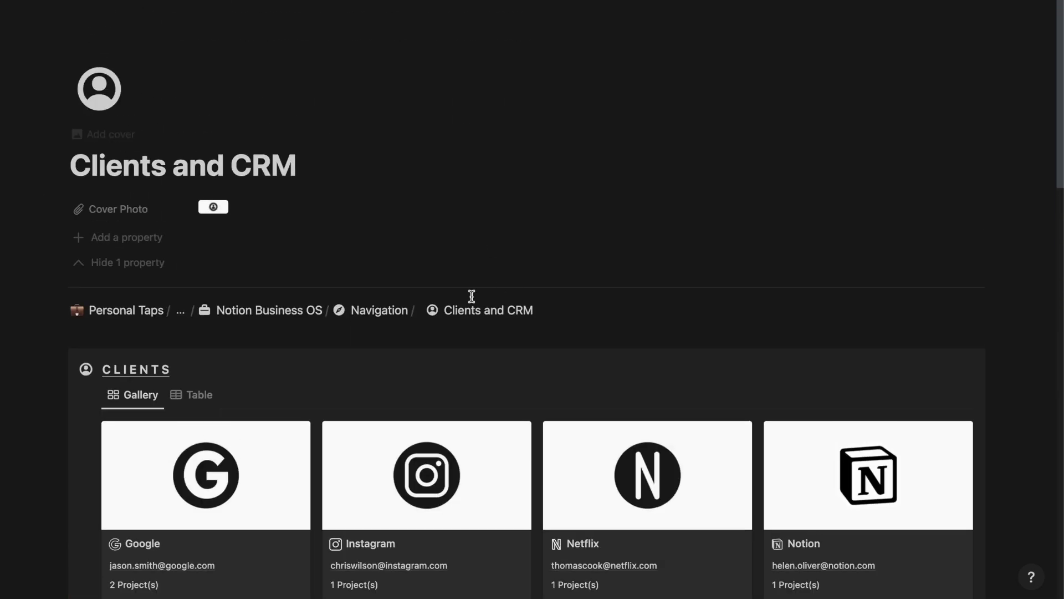
{"action": "left_click", "coordinate": [377, 312]}
{"action": "left_click", "coordinate": [592, 193]}
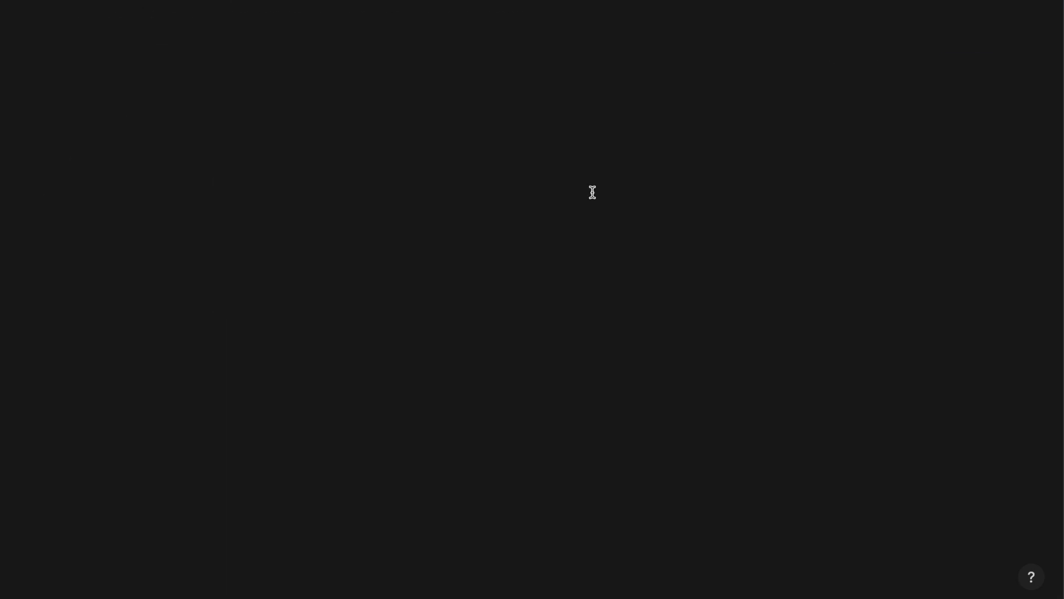
{"action": "scroll", "coordinate": [477, 235], "scroll_direction": "down", "scroll_amount": 3}
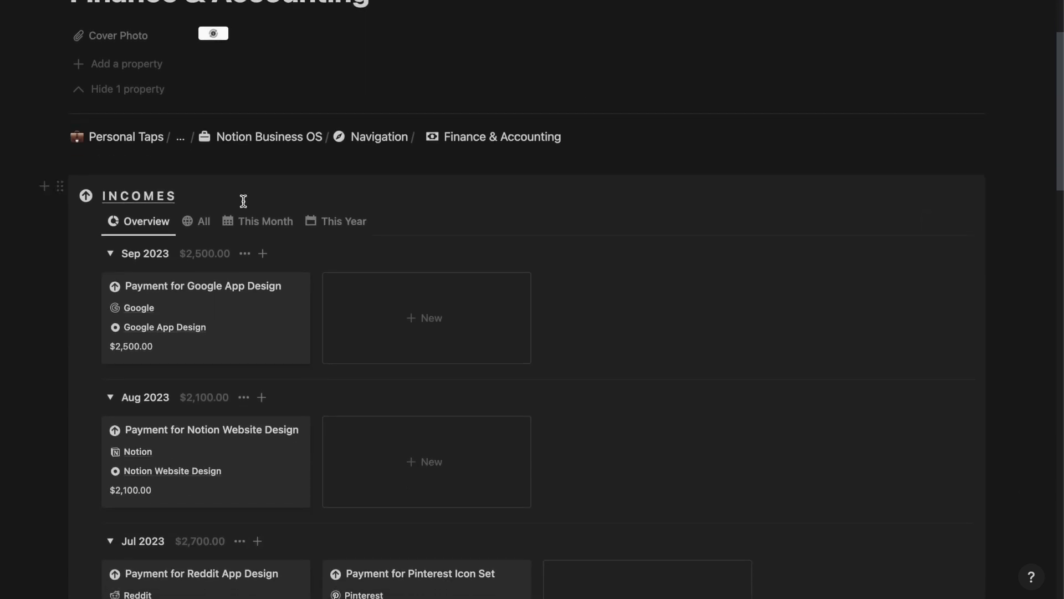
Scroll to the Incomes database and list every income in the All table
{"action": "scroll", "coordinate": [243, 201], "scroll_direction": "down", "scroll_amount": 2}
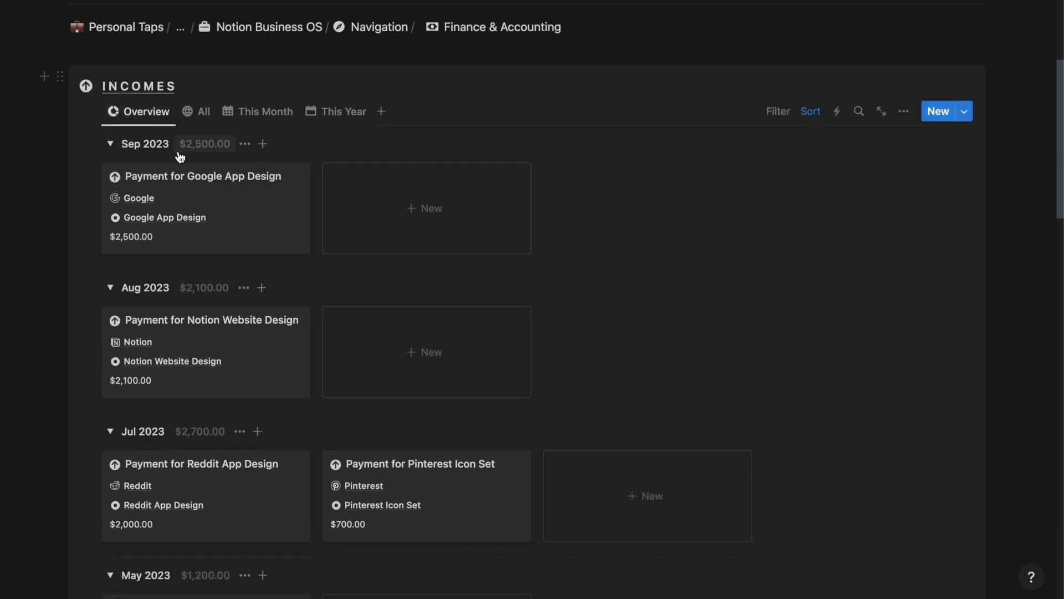
{"action": "scroll", "coordinate": [158, 157], "scroll_direction": "down", "scroll_amount": 1}
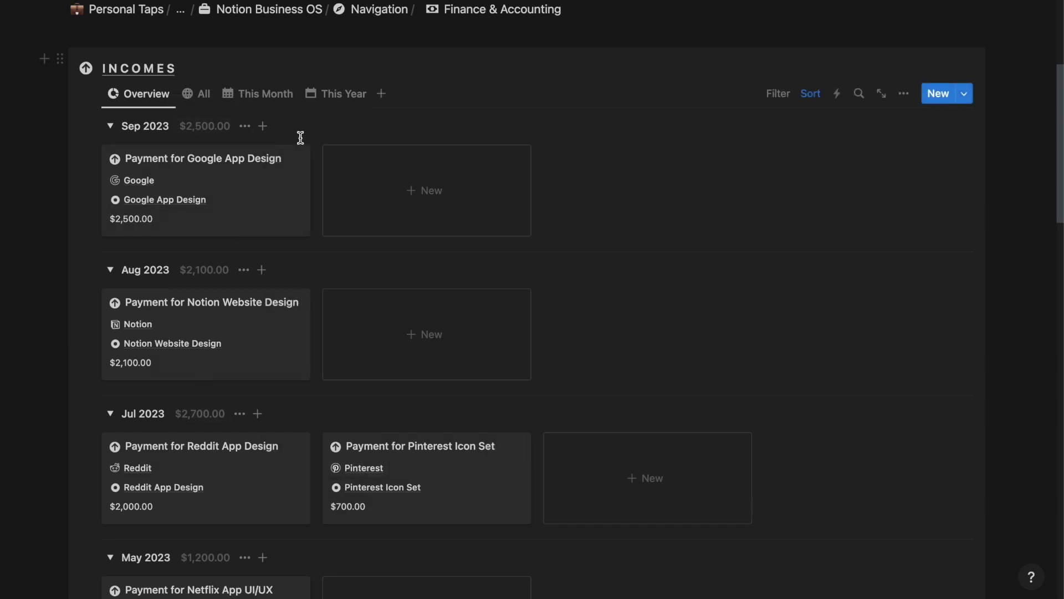
{"action": "left_click", "coordinate": [201, 93]}
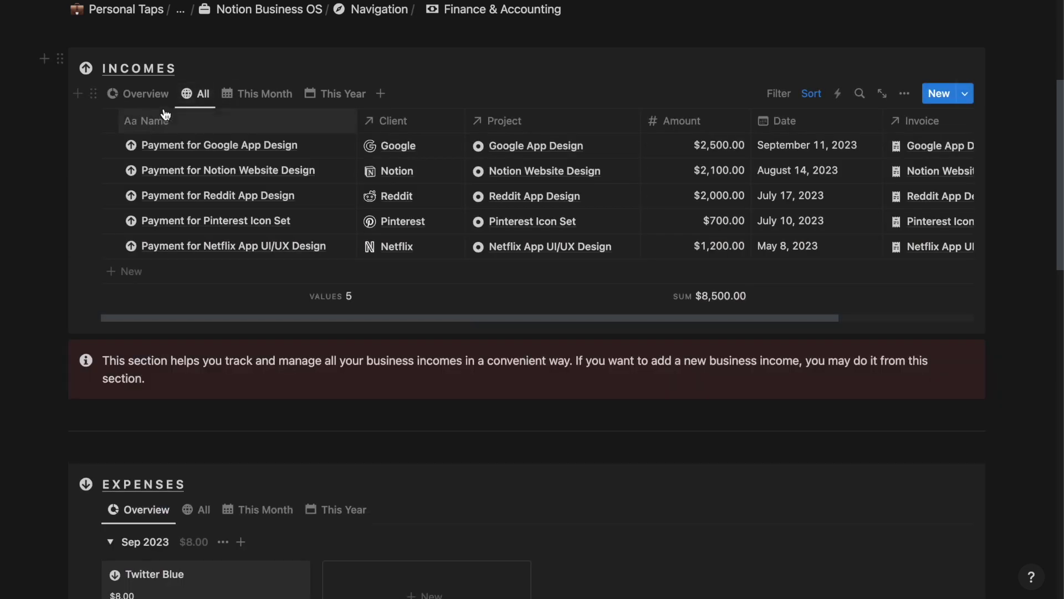
{"action": "scroll", "coordinate": [420, 194], "scroll_direction": "right", "scroll_amount": 3}
{"action": "scroll", "coordinate": [420, 194], "scroll_direction": "left", "scroll_amount": 3}
Show This Month and This Year incomes, then go back to Overview and scroll to Expenses
{"action": "left_click", "coordinate": [277, 100]}
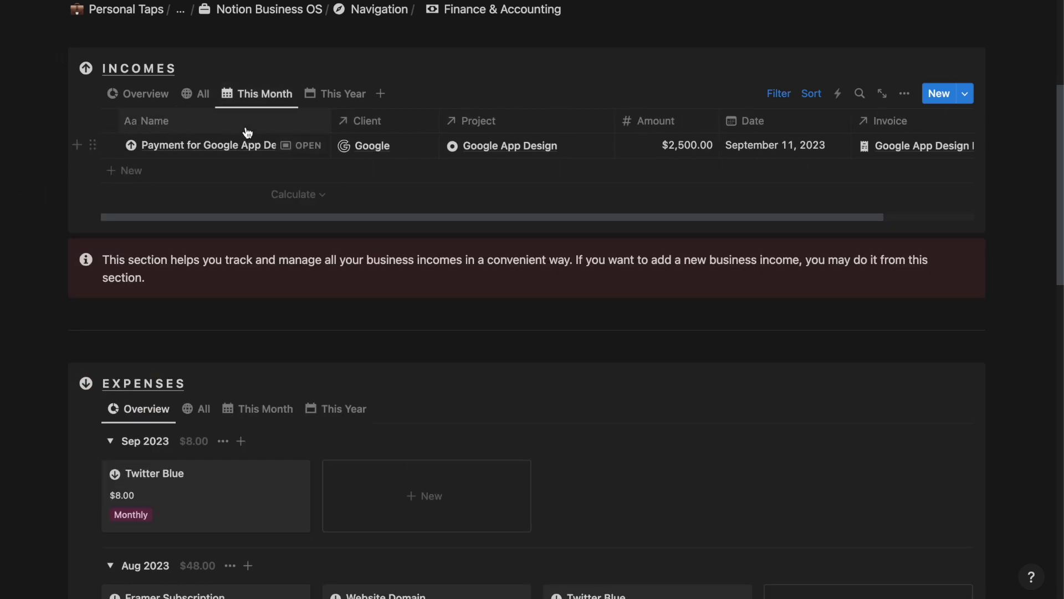
{"action": "left_click", "coordinate": [334, 98]}
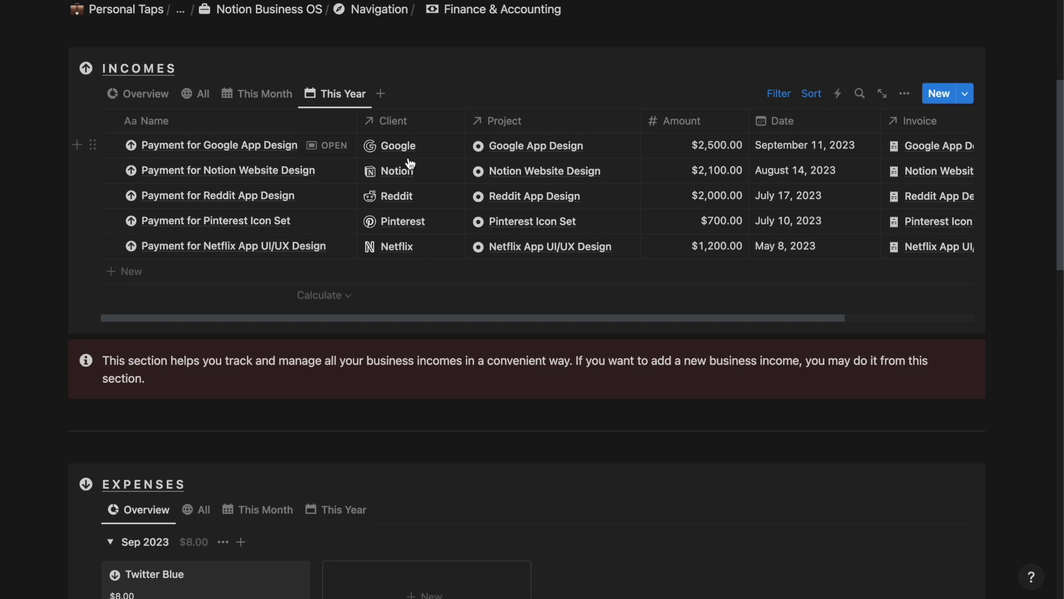
{"action": "left_click", "coordinate": [152, 99]}
{"action": "scroll", "coordinate": [152, 166], "scroll_direction": "down", "scroll_amount": 12}
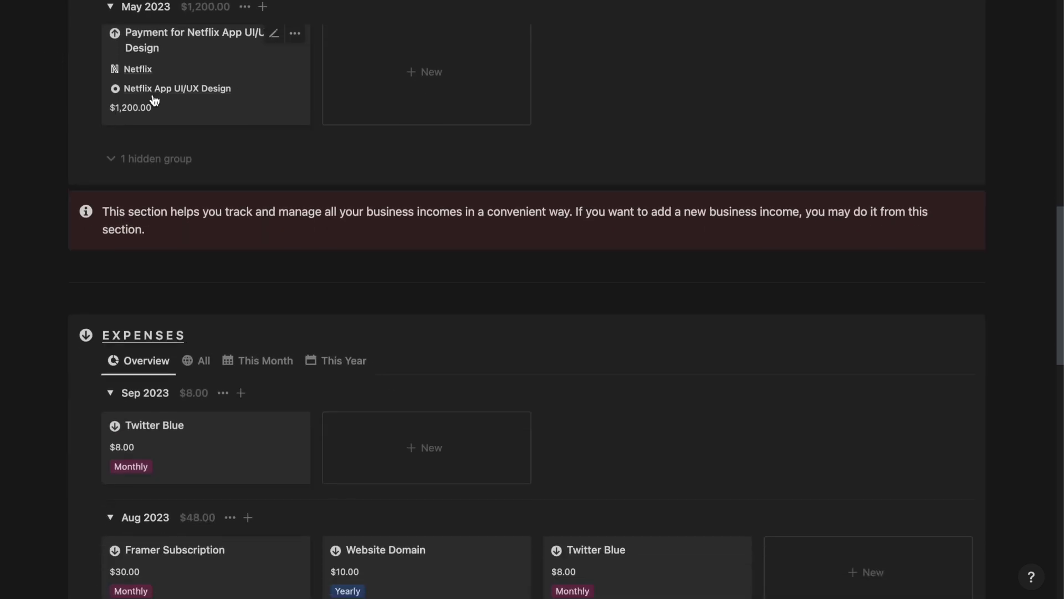
{"action": "scroll", "coordinate": [210, 166], "scroll_direction": "down", "scroll_amount": 2}
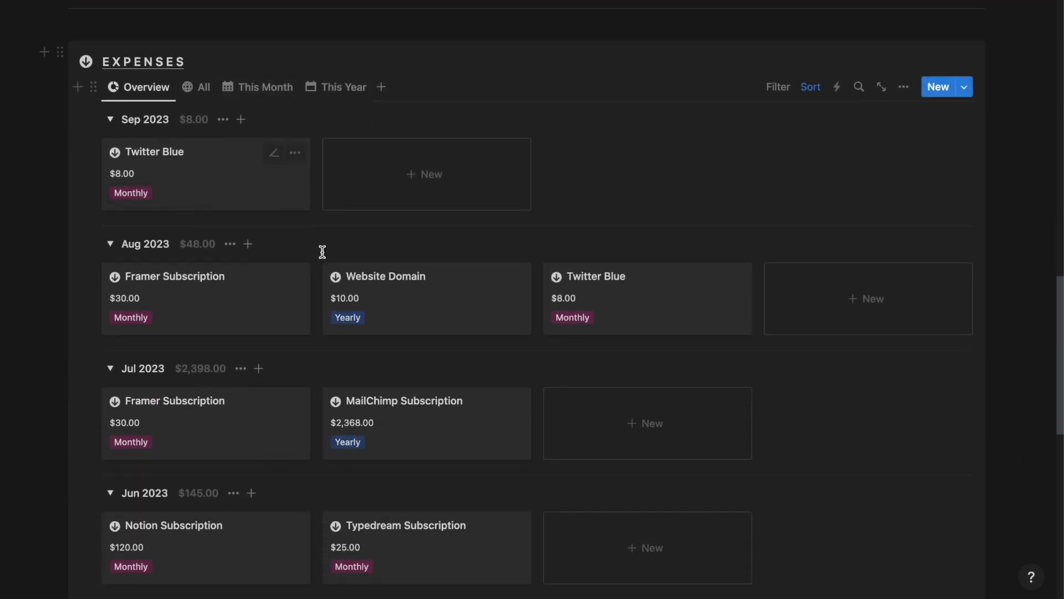
Show the expenses as All, This Month and This Year lists, then back to Overview
{"action": "left_click", "coordinate": [200, 92]}
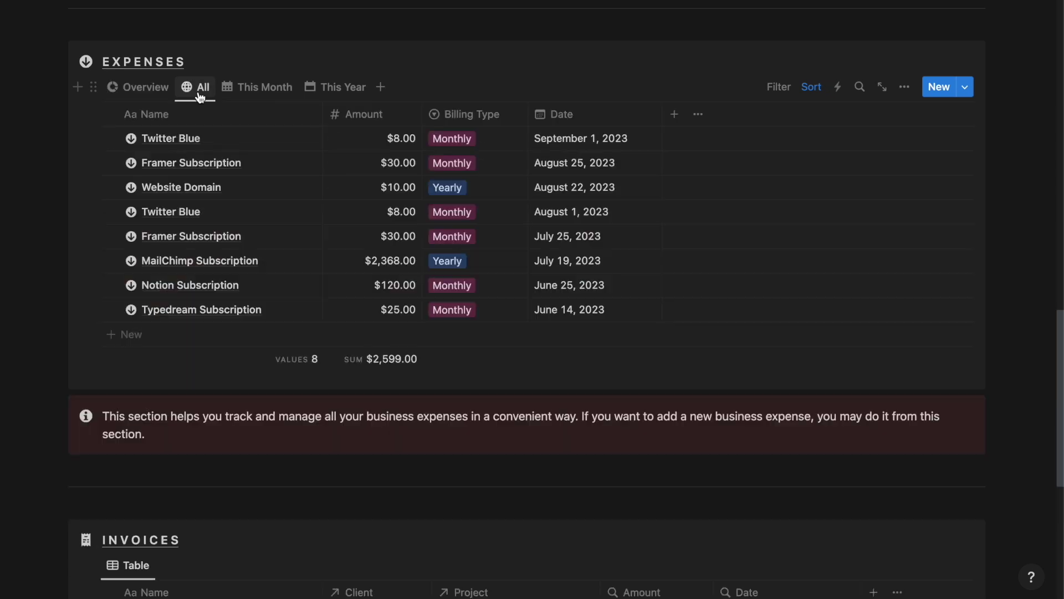
{"action": "left_click", "coordinate": [263, 96]}
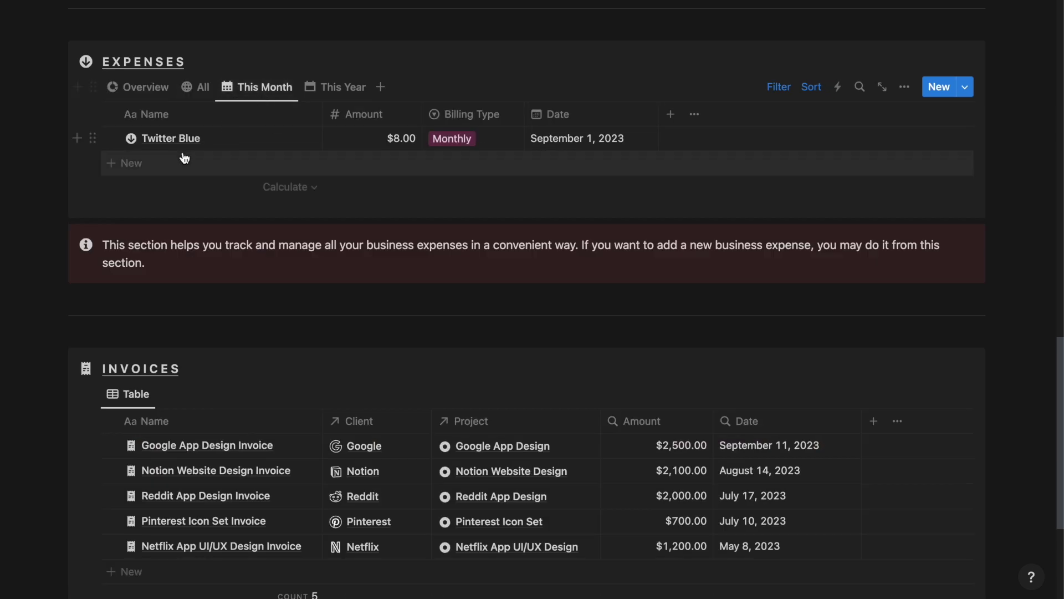
{"action": "left_click", "coordinate": [355, 86]}
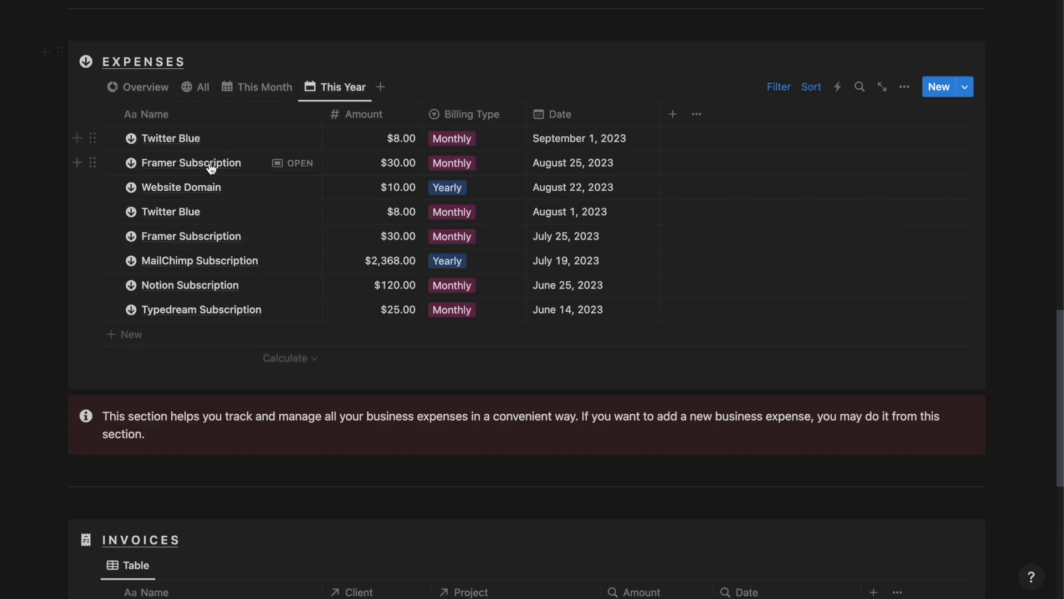
{"action": "left_click", "coordinate": [138, 89]}
Scroll to the Invoices table and open the Google App Design Invoice as a page
{"action": "scroll", "coordinate": [138, 251], "scroll_direction": "down", "scroll_amount": 10}
{"action": "scroll", "coordinate": [139, 251], "scroll_direction": "down", "scroll_amount": 3}
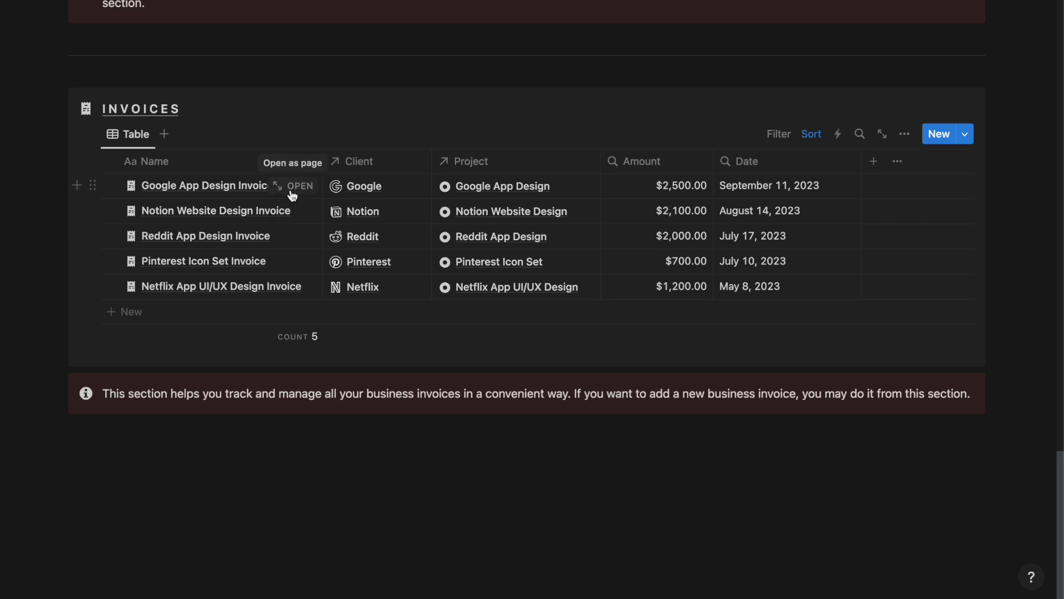
{"action": "left_click", "coordinate": [293, 195]}
Scroll through the Google App Design Invoice's product lines and $2,500.00 total
{"action": "scroll", "coordinate": [304, 263], "scroll_direction": "down", "scroll_amount": 4}
{"action": "scroll", "coordinate": [357, 335], "scroll_direction": "down", "scroll_amount": 4}
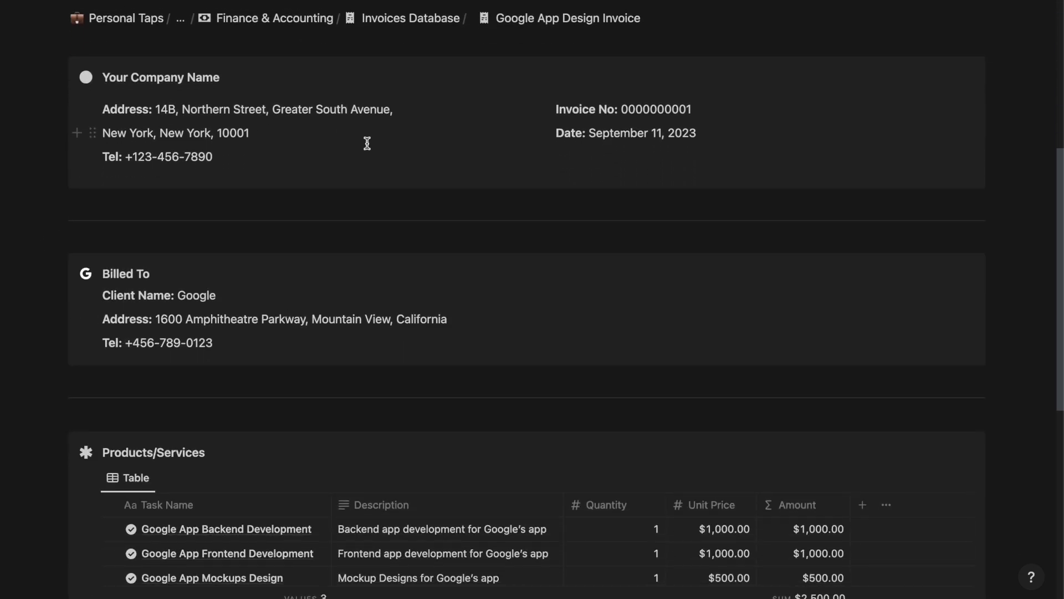
{"action": "scroll", "coordinate": [294, 159], "scroll_direction": "down", "scroll_amount": 2}
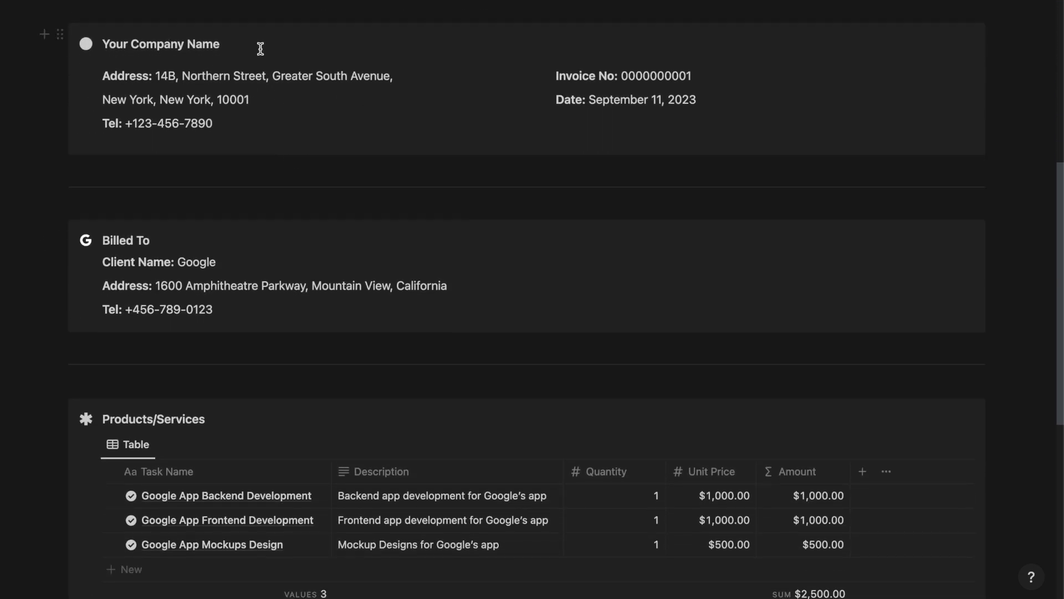
{"action": "scroll", "coordinate": [624, 163], "scroll_direction": "down", "scroll_amount": 3}
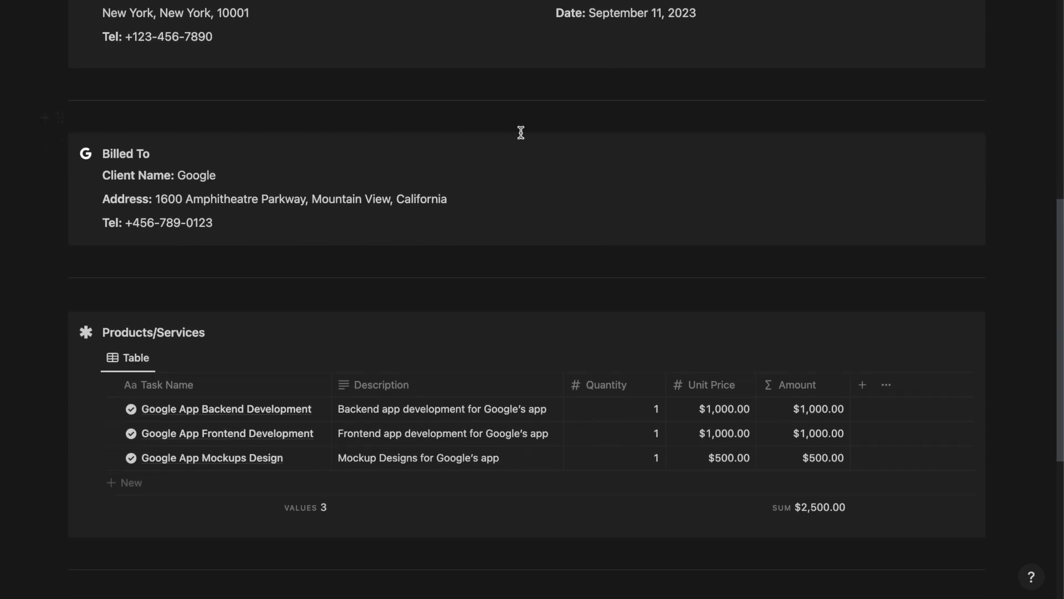
{"action": "scroll", "coordinate": [280, 202], "scroll_direction": "down", "scroll_amount": 2}
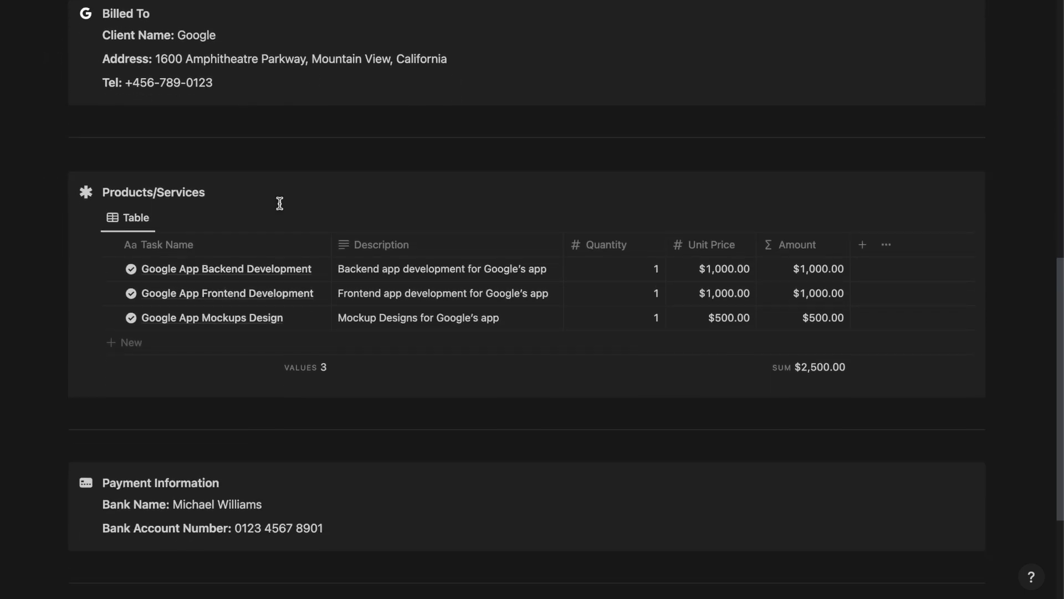
{"action": "scroll", "coordinate": [331, 209], "scroll_direction": "down", "scroll_amount": 4}
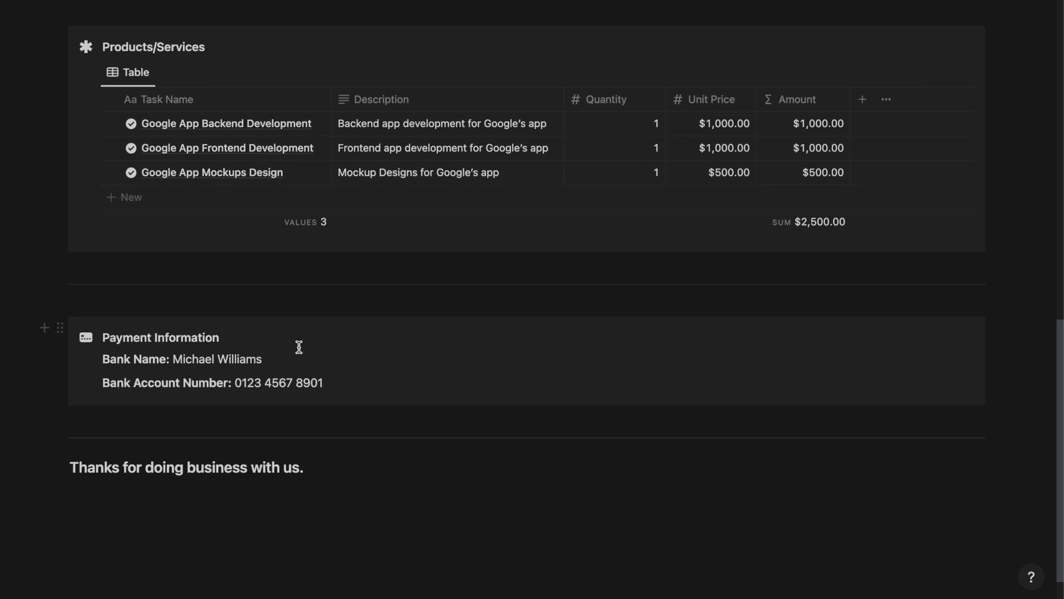
{"action": "scroll", "coordinate": [375, 299], "scroll_direction": "down", "scroll_amount": 2}
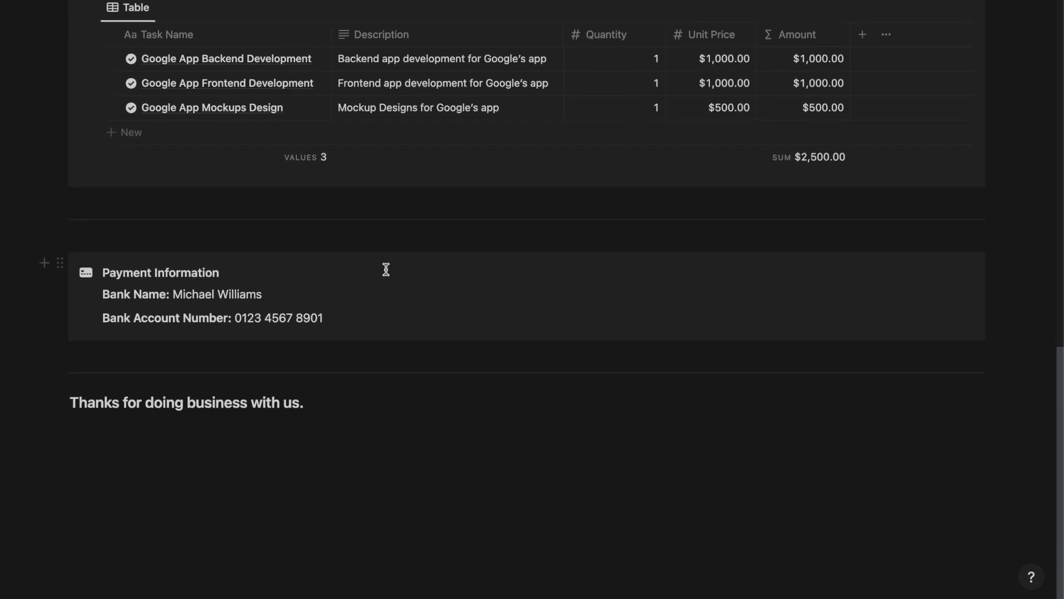
{"action": "scroll", "coordinate": [386, 270], "scroll_direction": "up", "scroll_amount": 15}
Go back through Finance & Accounting to the dashboard and open Meetings & Events
{"action": "left_click", "coordinate": [292, 406]}
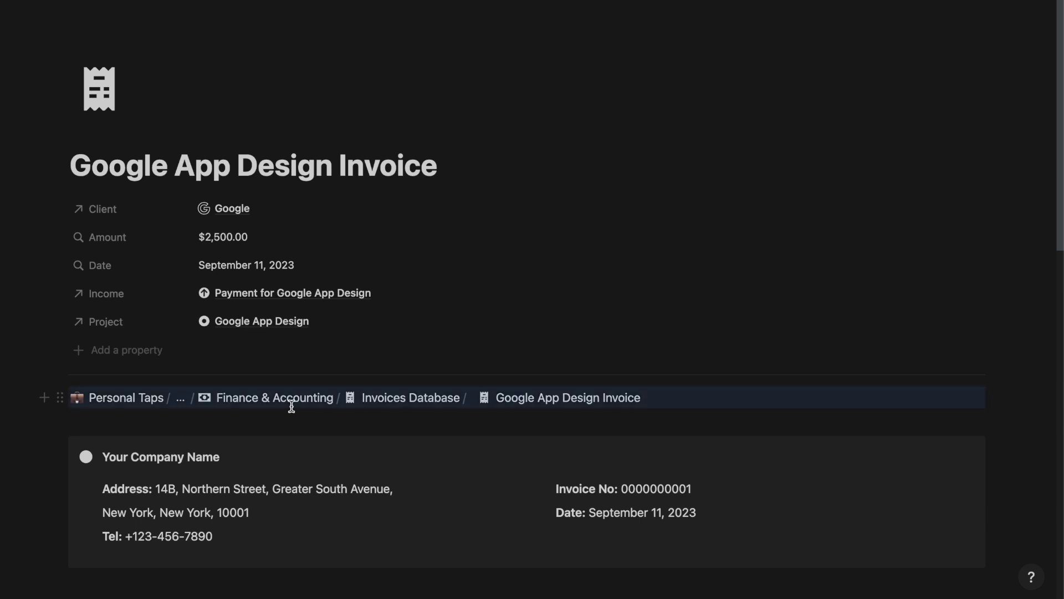
{"action": "left_click", "coordinate": [269, 399]}
{"action": "scroll", "coordinate": [268, 399], "scroll_direction": "down", "scroll_amount": 1}
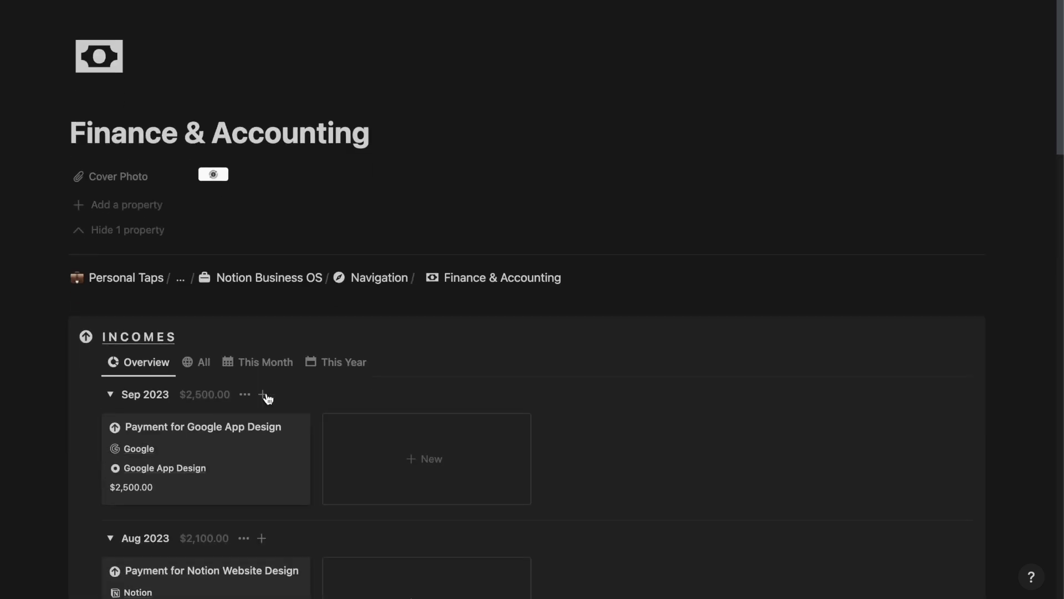
{"action": "left_click", "coordinate": [291, 288]}
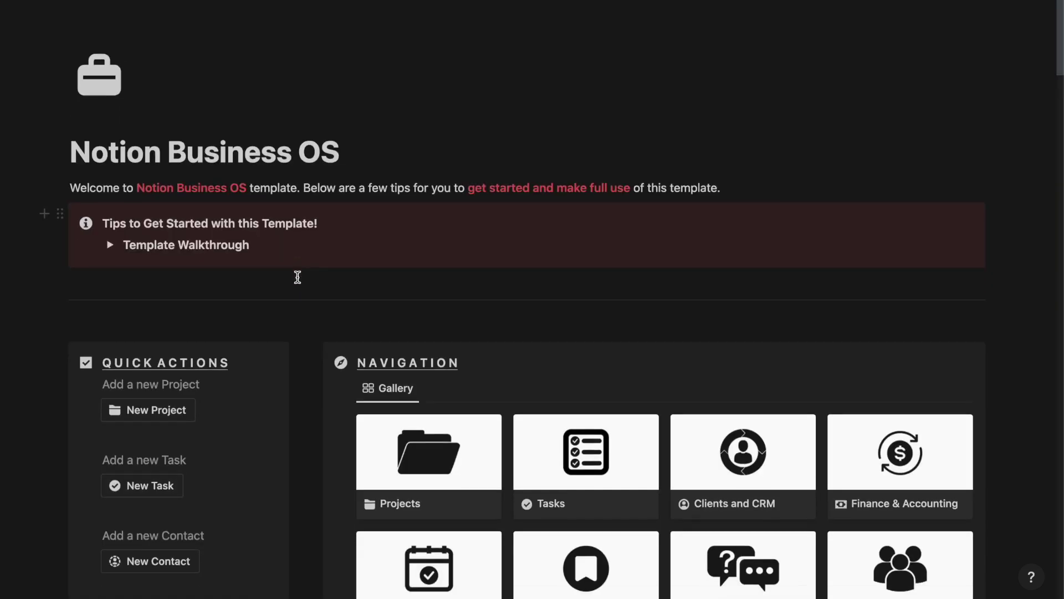
{"action": "scroll", "coordinate": [389, 371], "scroll_direction": "down", "scroll_amount": 3}
{"action": "scroll", "coordinate": [390, 355], "scroll_direction": "down", "scroll_amount": 2}
{"action": "left_click", "coordinate": [422, 327]}
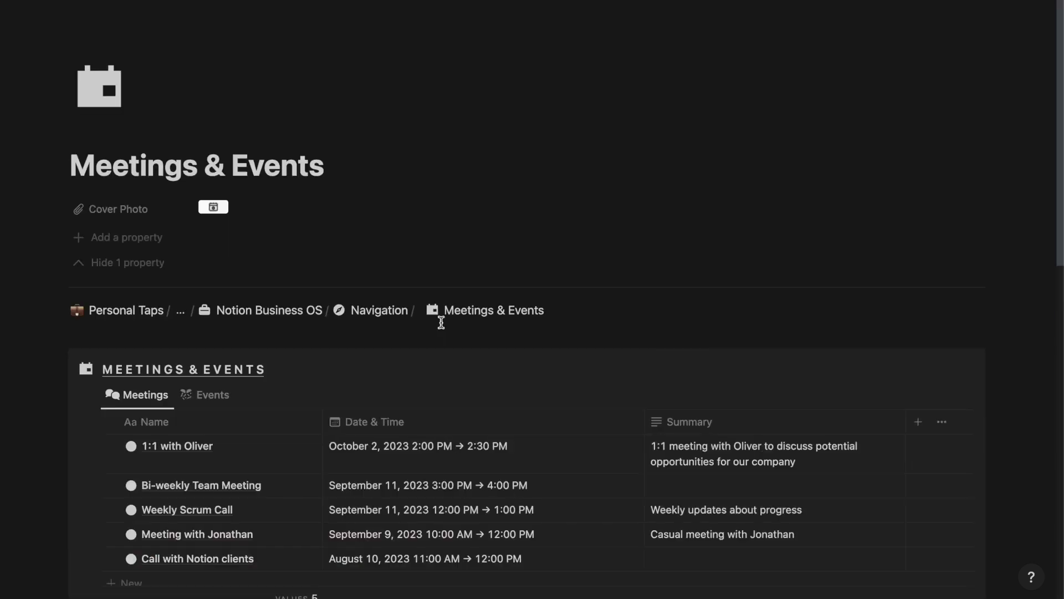
Scroll through the five-meeting table and the eight-item all-events table
{"action": "scroll", "coordinate": [441, 325], "scroll_direction": "down", "scroll_amount": 5}
{"action": "scroll", "coordinate": [356, 208], "scroll_direction": "down", "scroll_amount": 5}
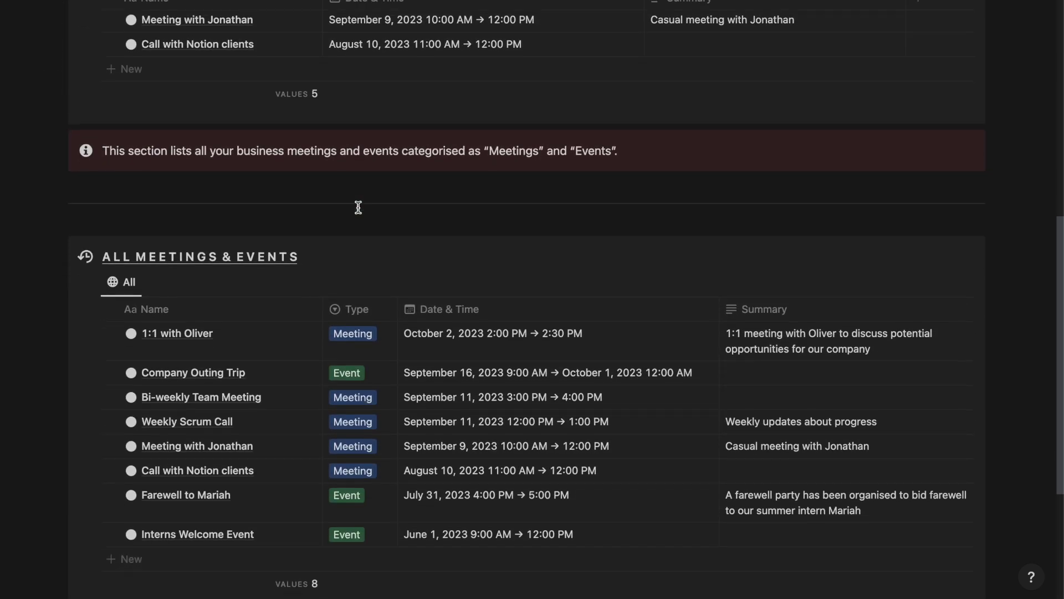
{"action": "scroll", "coordinate": [474, 231], "scroll_direction": "down", "scroll_amount": 4}
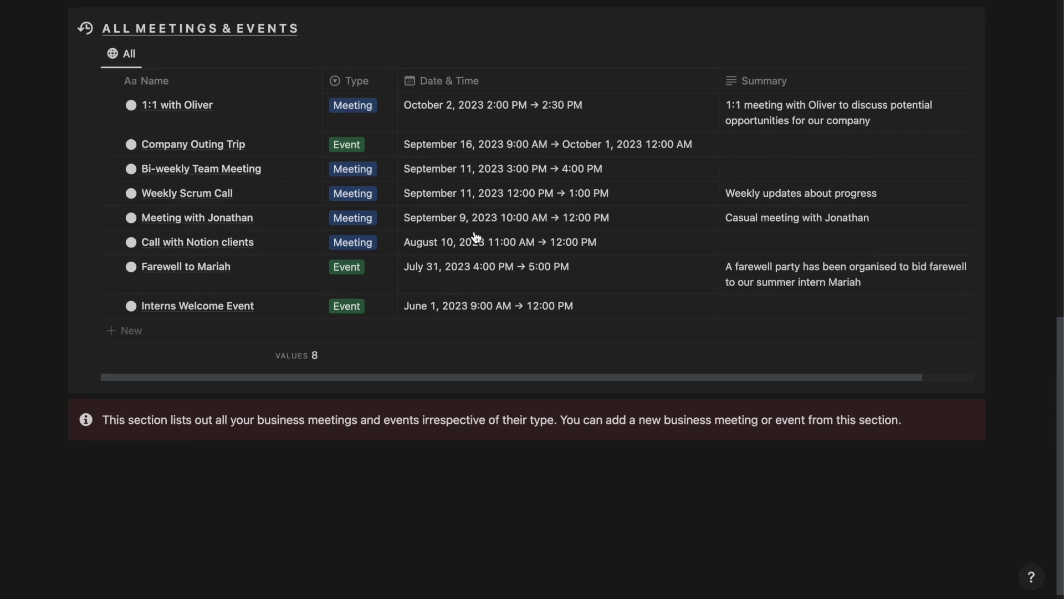
{"action": "scroll", "coordinate": [476, 234], "scroll_direction": "up", "scroll_amount": 15}
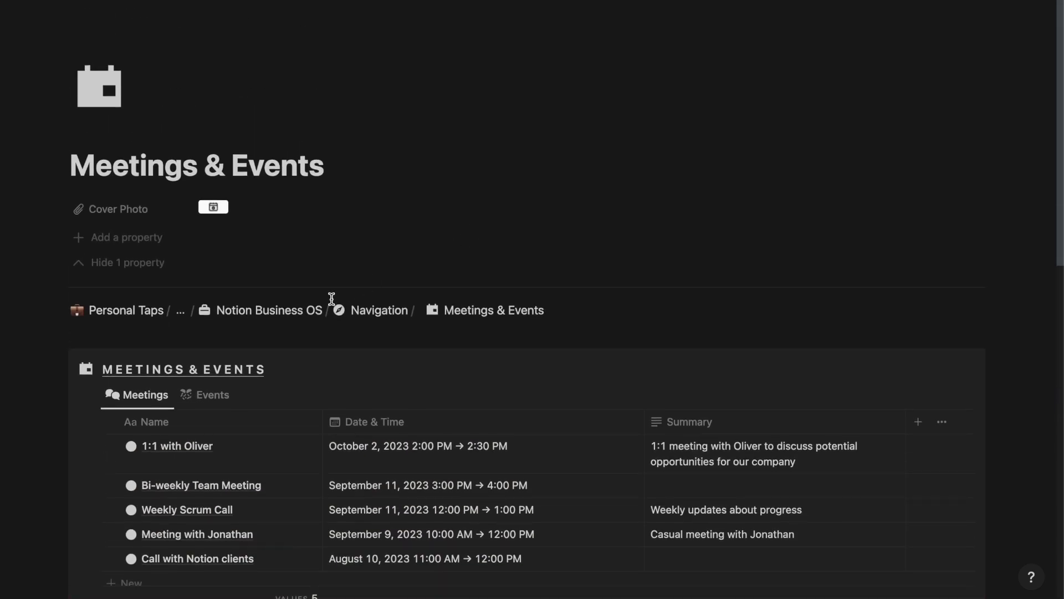
Open Business Resources from the dashboard, browse its 11 documents, and preview Employee Onboarding Document
{"action": "left_click", "coordinate": [295, 312]}
{"action": "scroll", "coordinate": [292, 303], "scroll_direction": "down", "scroll_amount": 5}
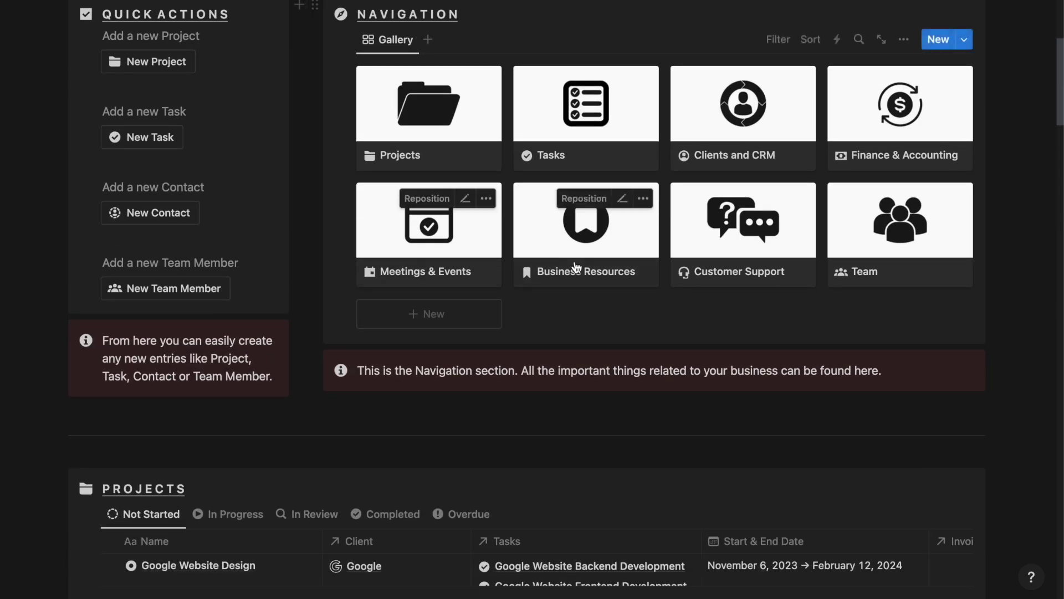
{"action": "left_click", "coordinate": [575, 261]}
{"action": "scroll", "coordinate": [386, 321], "scroll_direction": "down", "scroll_amount": 6}
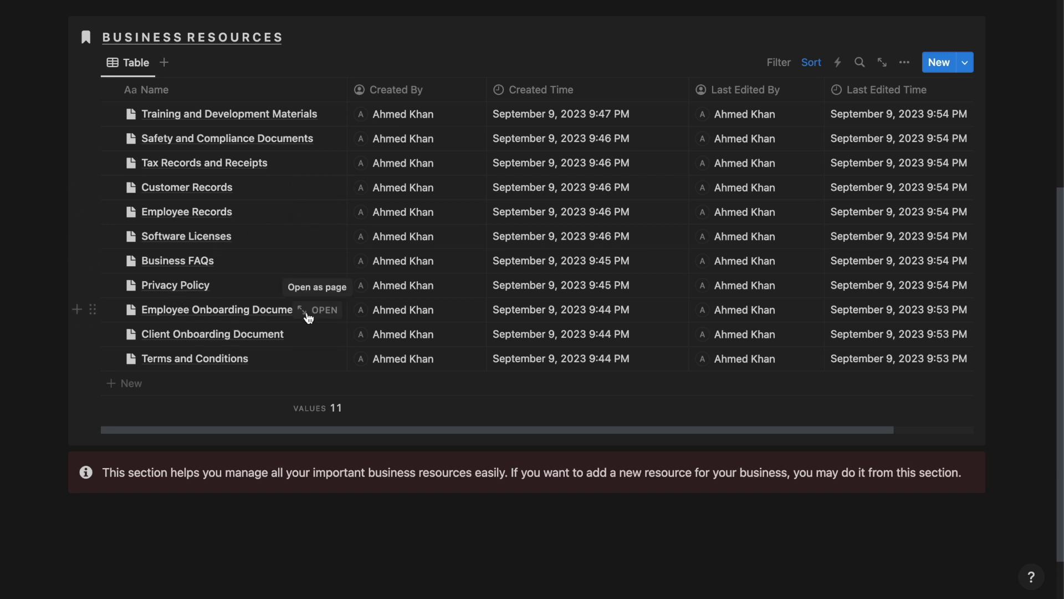
{"action": "left_click", "coordinate": [324, 310]}
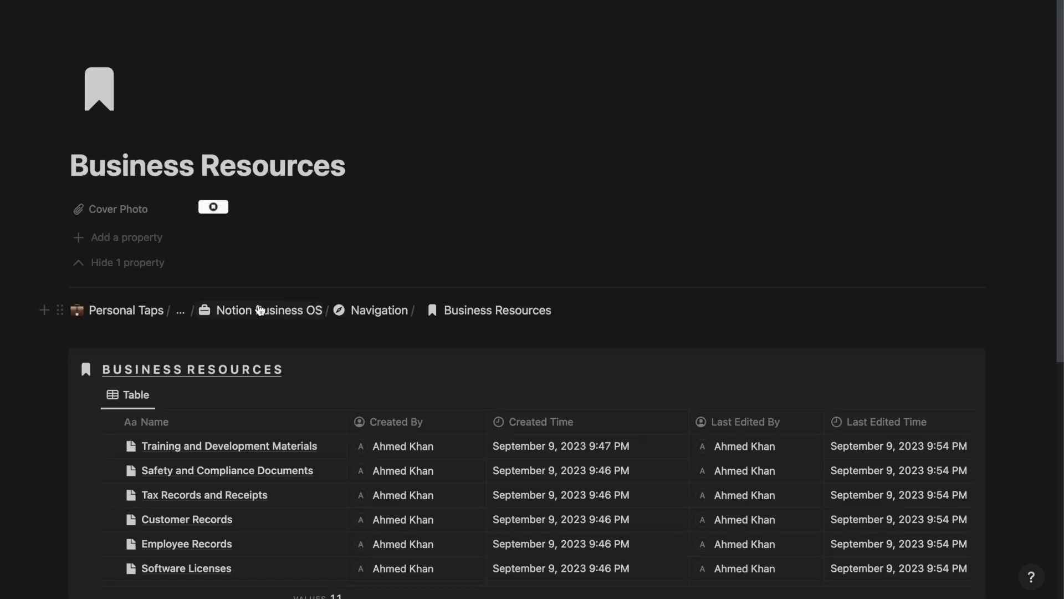
{"action": "left_click", "coordinate": [290, 310]}
Open the Customer Support page from the dashboard and scroll to its tickets
{"action": "scroll", "coordinate": [256, 302], "scroll_direction": "down", "scroll_amount": 6}
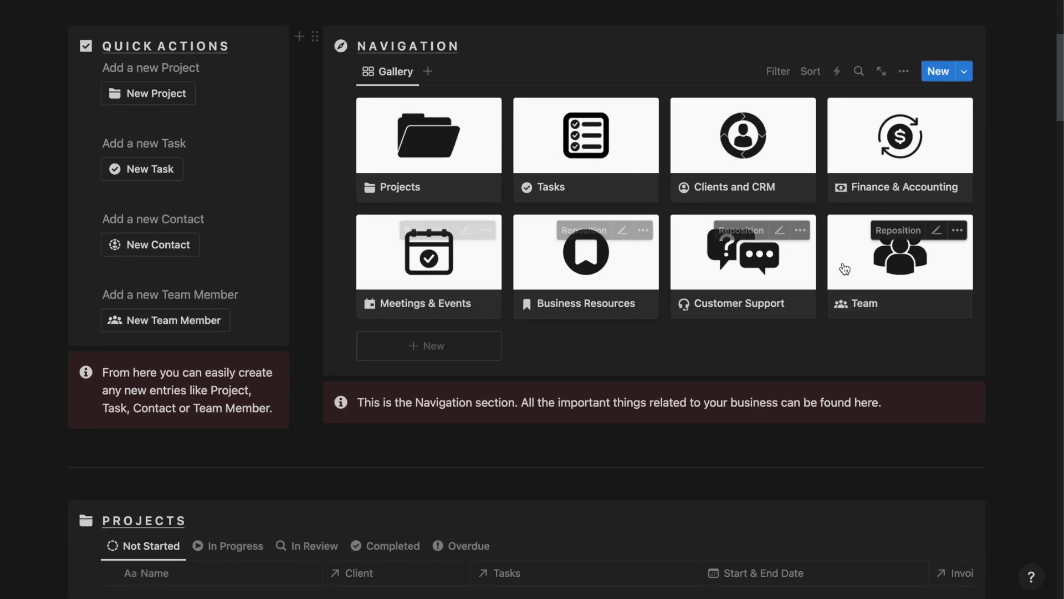
{"action": "left_click", "coordinate": [706, 275]}
{"action": "scroll", "coordinate": [464, 283], "scroll_direction": "down", "scroll_amount": 1}
{"action": "scroll", "coordinate": [464, 282], "scroll_direction": "down", "scroll_amount": 3}
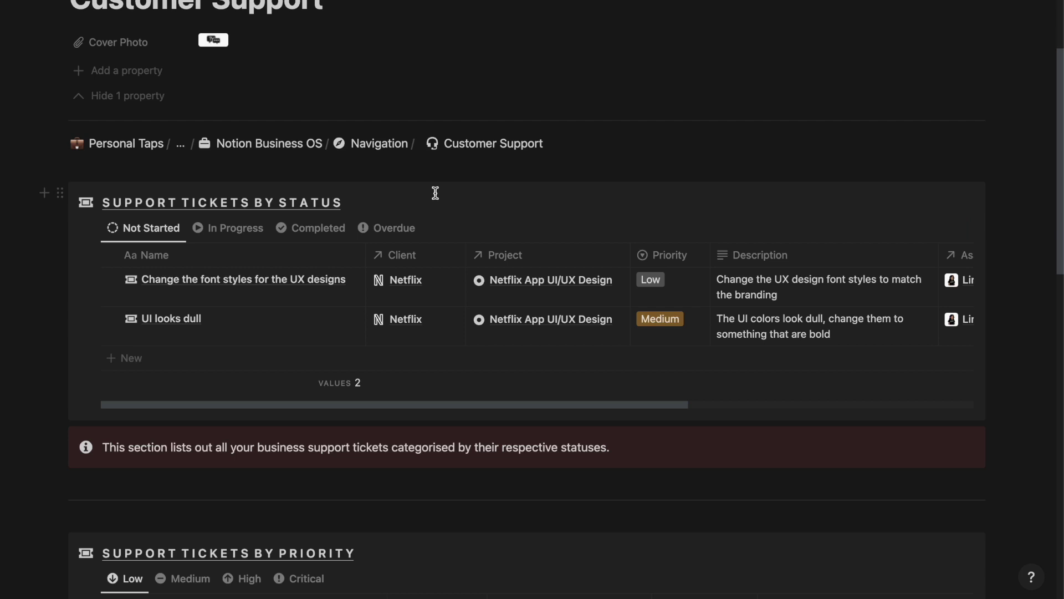
{"action": "scroll", "coordinate": [340, 207], "scroll_direction": "down", "scroll_amount": 2}
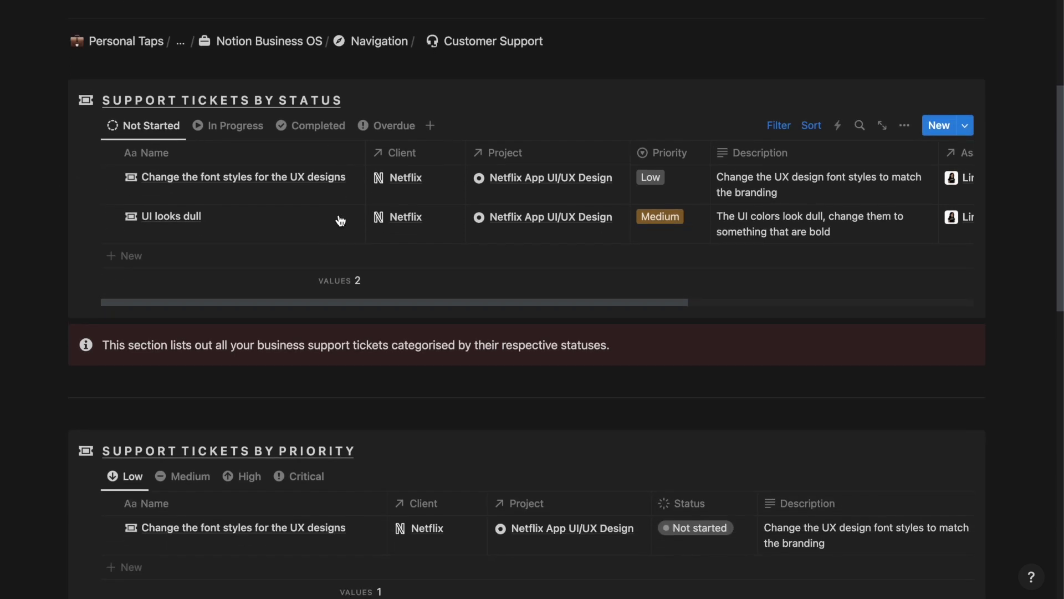
View tickets by In Progress, Completed and Overdue status, then back to Not Started
{"action": "left_click", "coordinate": [236, 127]}
{"action": "left_click", "coordinate": [313, 126]}
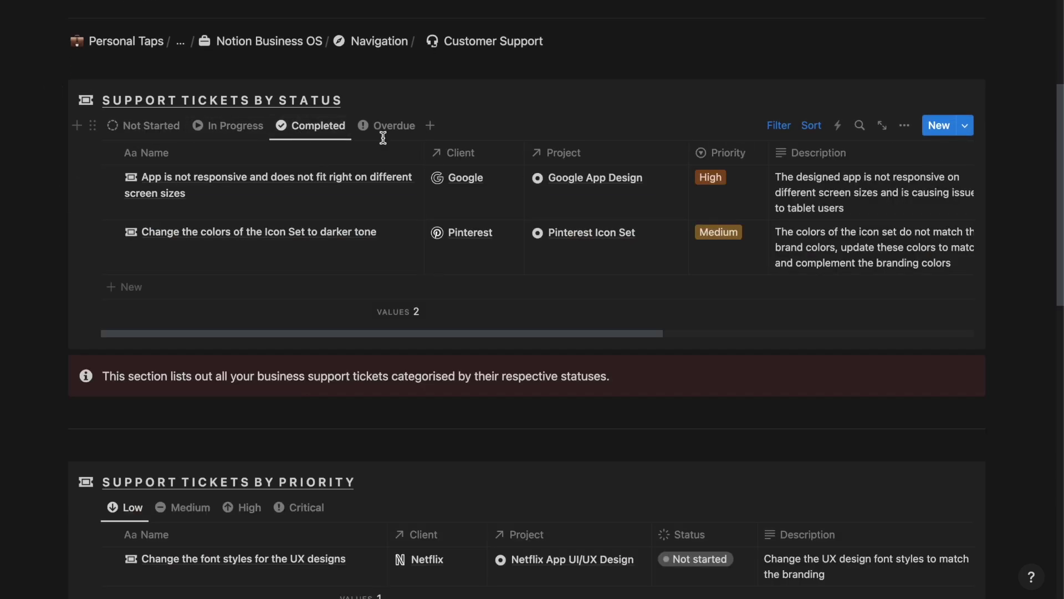
{"action": "left_click", "coordinate": [391, 126]}
{"action": "left_click", "coordinate": [149, 126]}
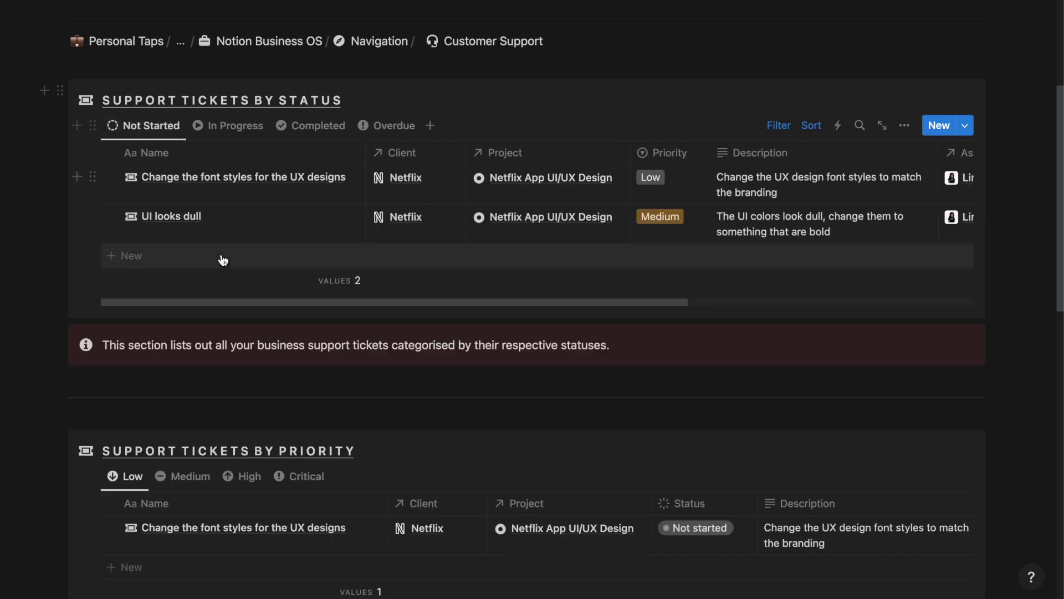
{"action": "scroll", "coordinate": [222, 255], "scroll_direction": "down", "scroll_amount": 4}
{"action": "scroll", "coordinate": [286, 303], "scroll_direction": "down", "scroll_amount": 3}
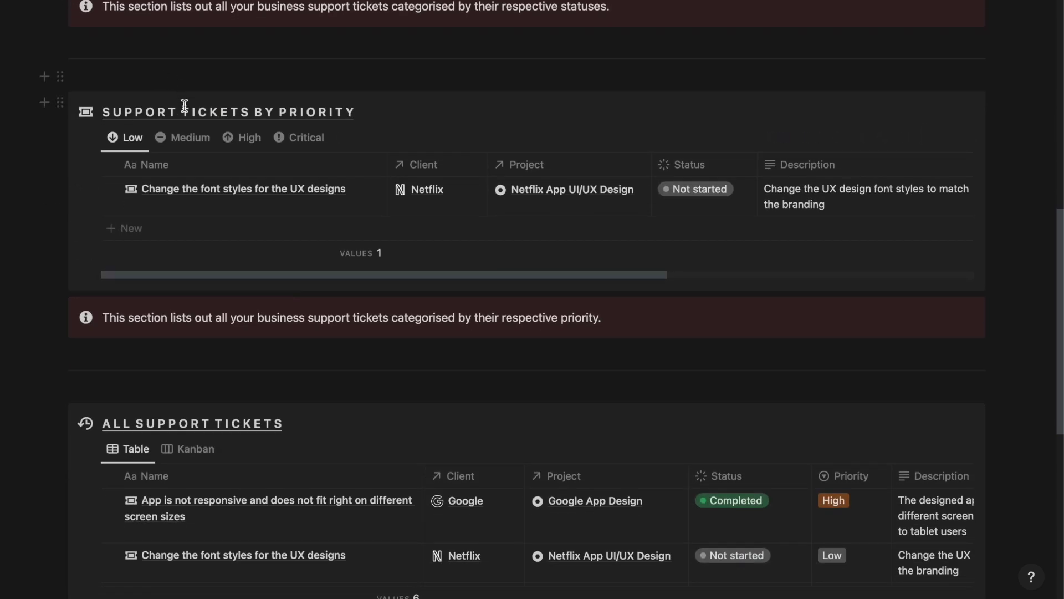
List the Medium, High and Critical priority support tickets
{"action": "left_click", "coordinate": [184, 138]}
{"action": "left_click", "coordinate": [249, 138]}
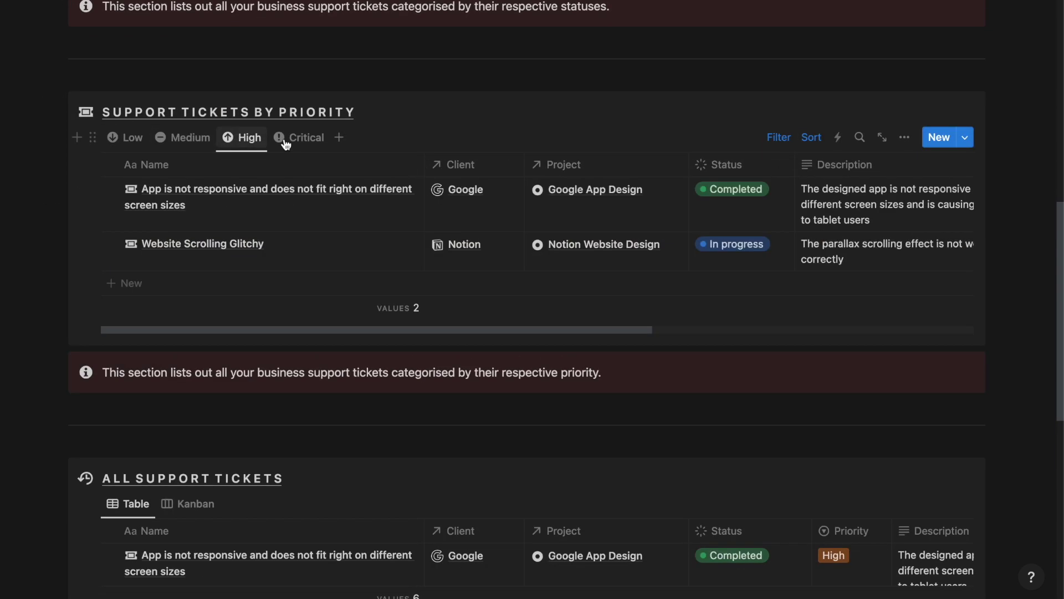
{"action": "left_click", "coordinate": [283, 137]}
{"action": "scroll", "coordinate": [127, 135], "scroll_direction": "down", "scroll_amount": 4}
{"action": "scroll", "coordinate": [127, 135], "scroll_direction": "down", "scroll_amount": 3}
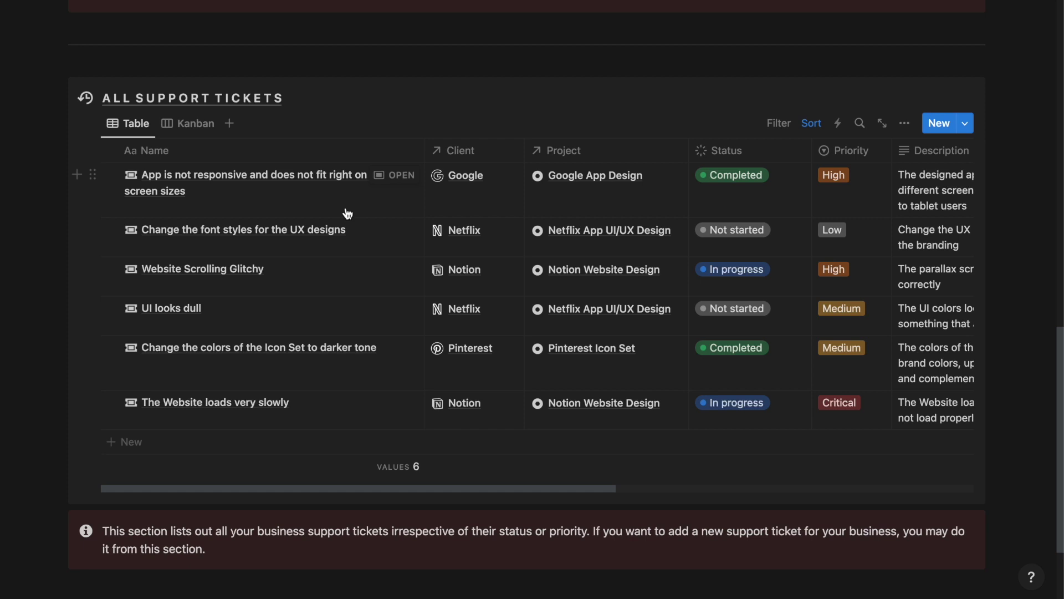
Scroll across the All Support Tickets table, view it as Kanban, then return to the dashboard
{"action": "scroll", "coordinate": [494, 184], "scroll_direction": "right", "scroll_amount": 2}
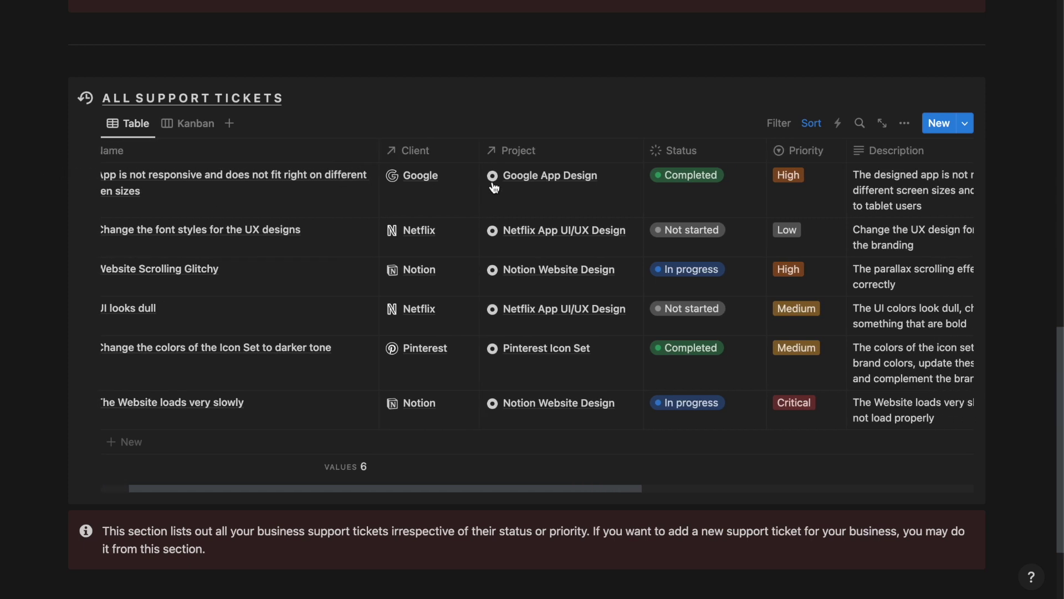
{"action": "scroll", "coordinate": [494, 187], "scroll_direction": "right", "scroll_amount": 6}
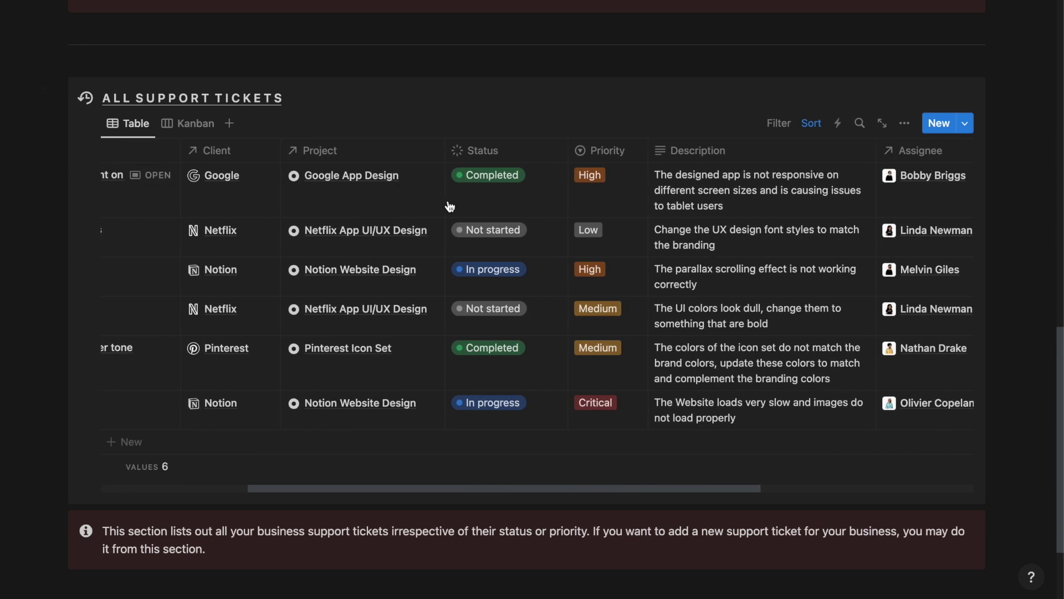
{"action": "scroll", "coordinate": [458, 206], "scroll_direction": "right", "scroll_amount": 9}
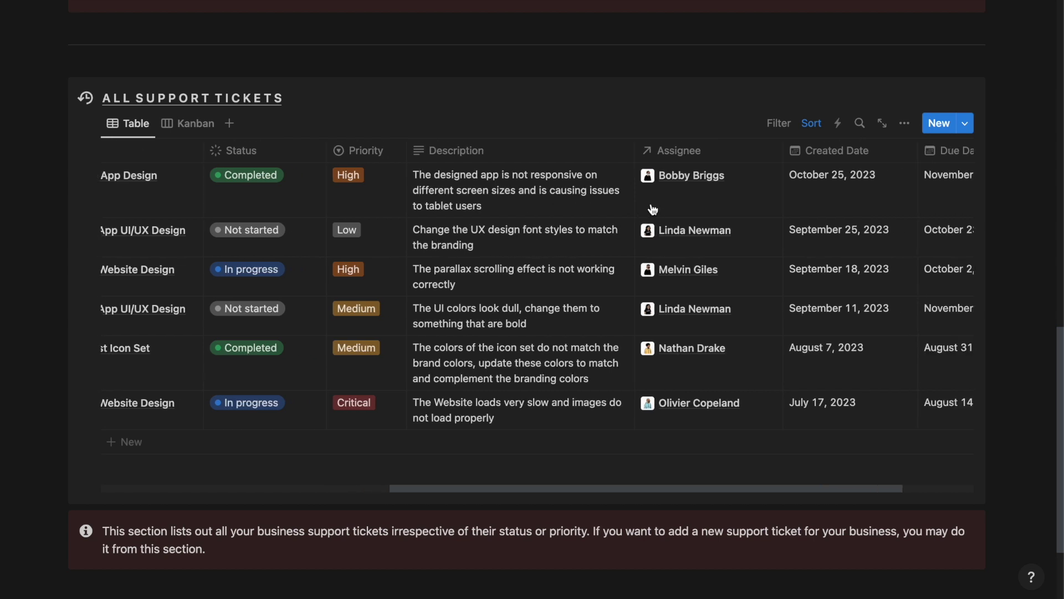
{"action": "scroll", "coordinate": [652, 209], "scroll_direction": "right", "scroll_amount": 3}
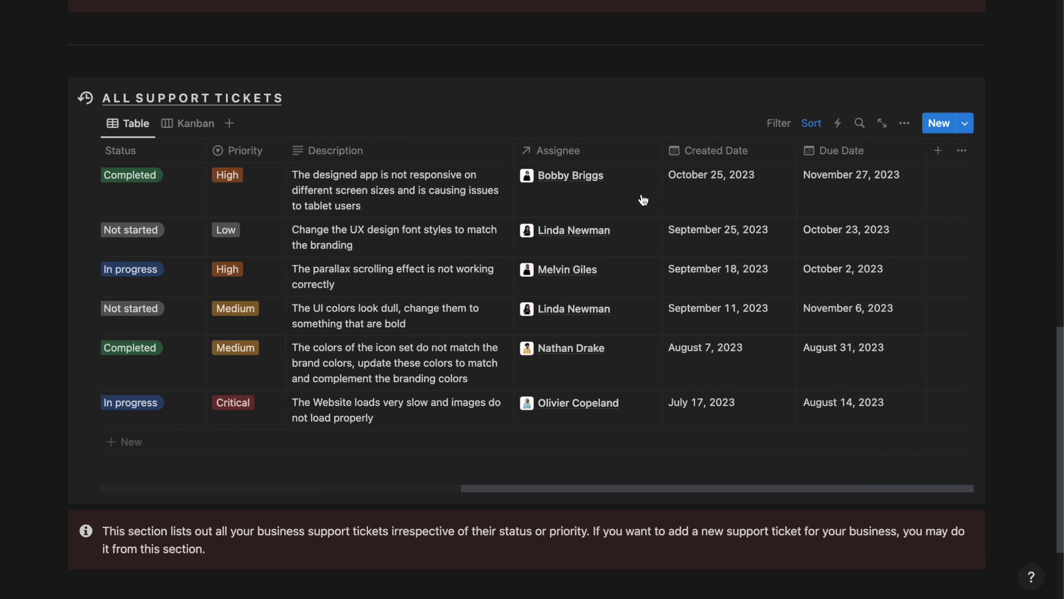
{"action": "left_click", "coordinate": [191, 124]}
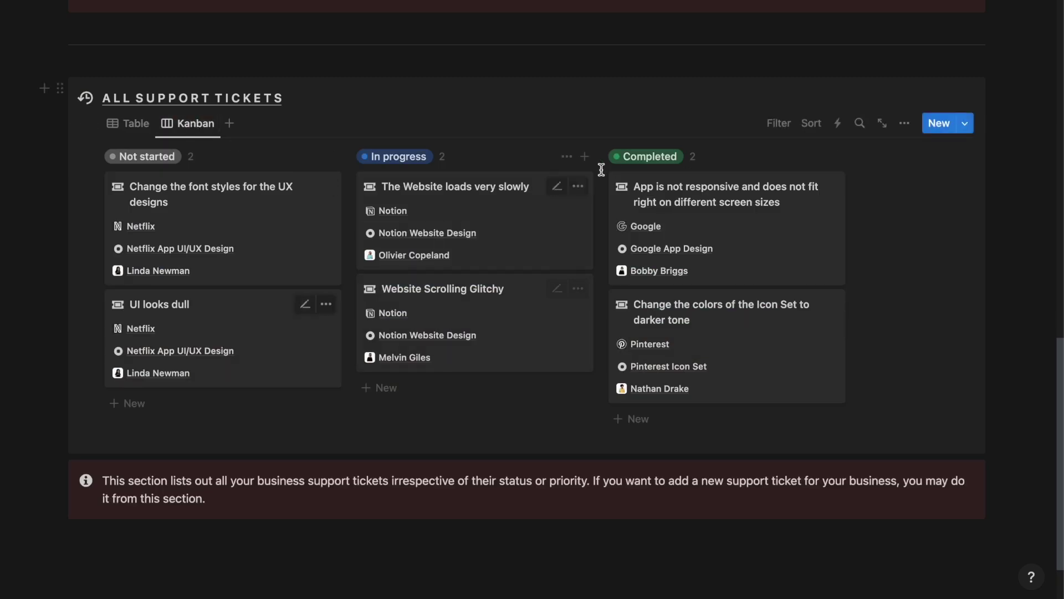
{"action": "scroll", "coordinate": [483, 104], "scroll_direction": "up", "scroll_amount": 20}
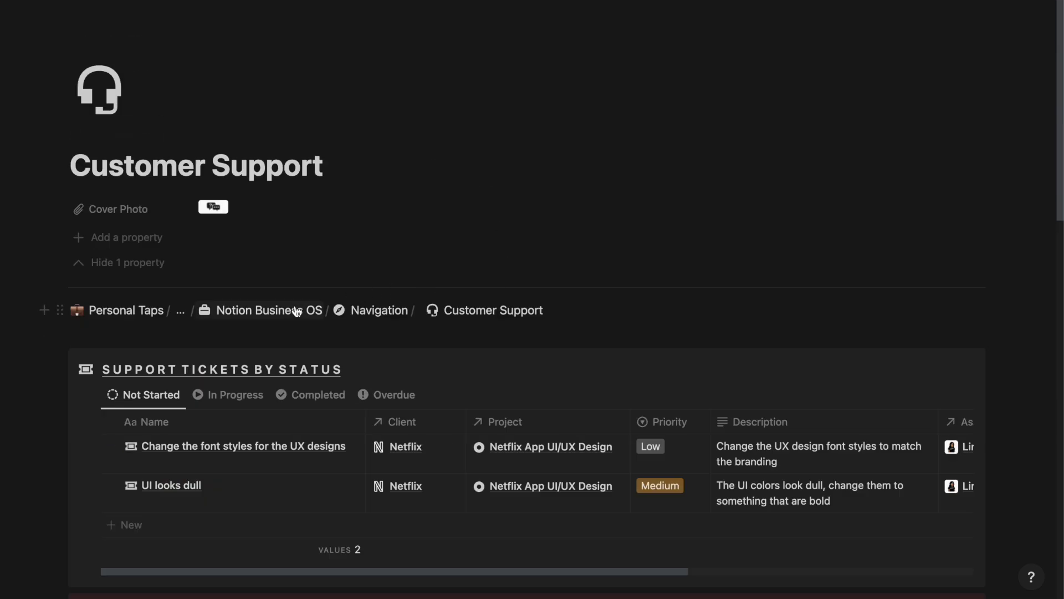
{"action": "left_click", "coordinate": [297, 311]}
{"action": "scroll", "coordinate": [565, 328], "scroll_direction": "down", "scroll_amount": 5}
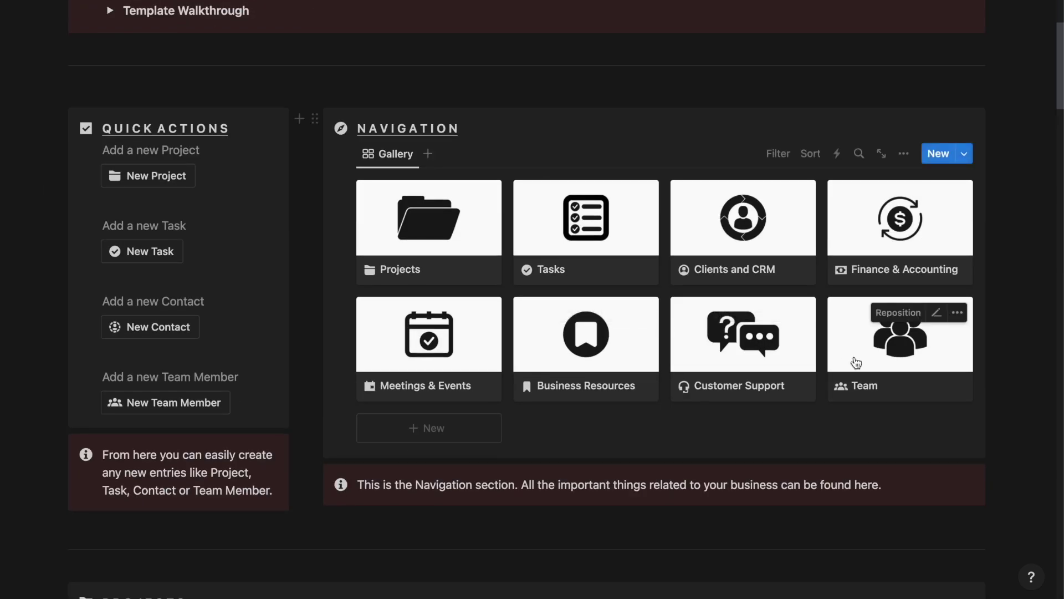
{"action": "left_click", "coordinate": [857, 363]}
{"action": "scroll", "coordinate": [528, 342], "scroll_direction": "down", "scroll_amount": 6}
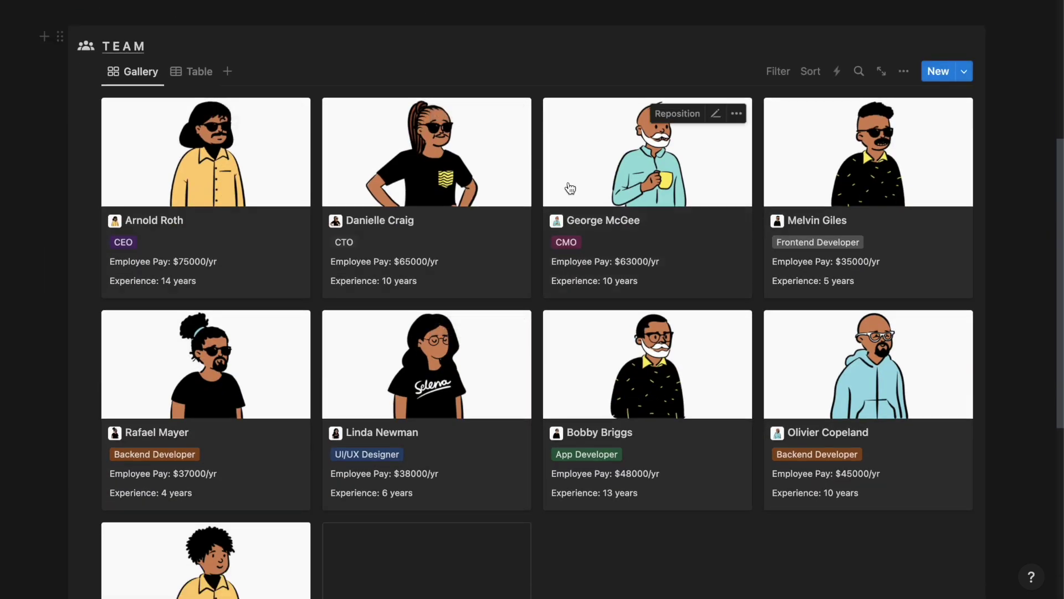
{"action": "scroll", "coordinate": [523, 261], "scroll_direction": "down", "scroll_amount": 5}
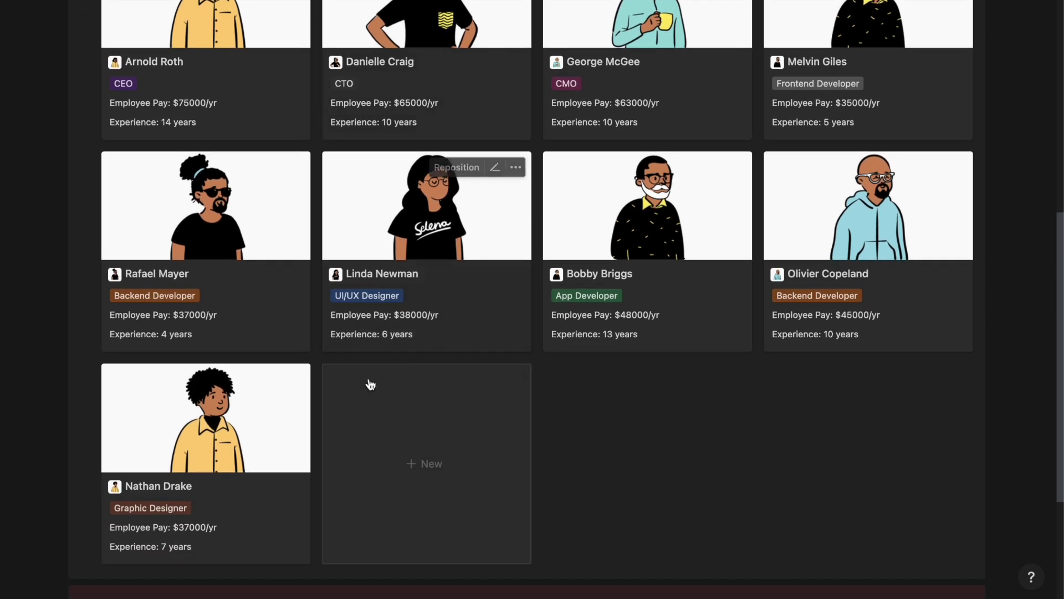
{"action": "left_click", "coordinate": [247, 428]}
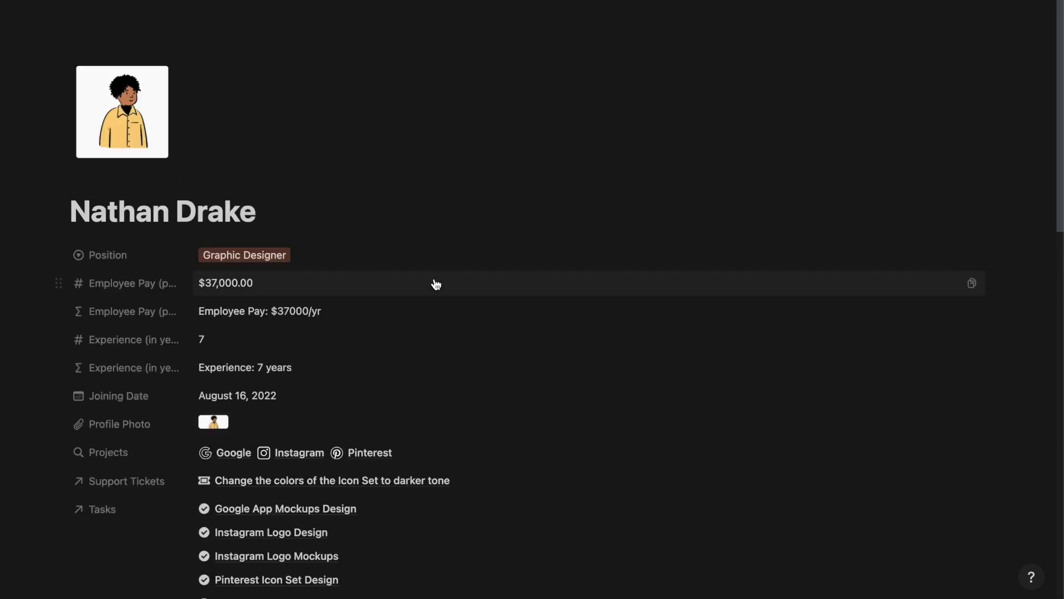
Look over the Graphic Designer's five linked tasks and one completed support ticket, then return to Team
{"action": "scroll", "coordinate": [435, 283], "scroll_direction": "down", "scroll_amount": 3}
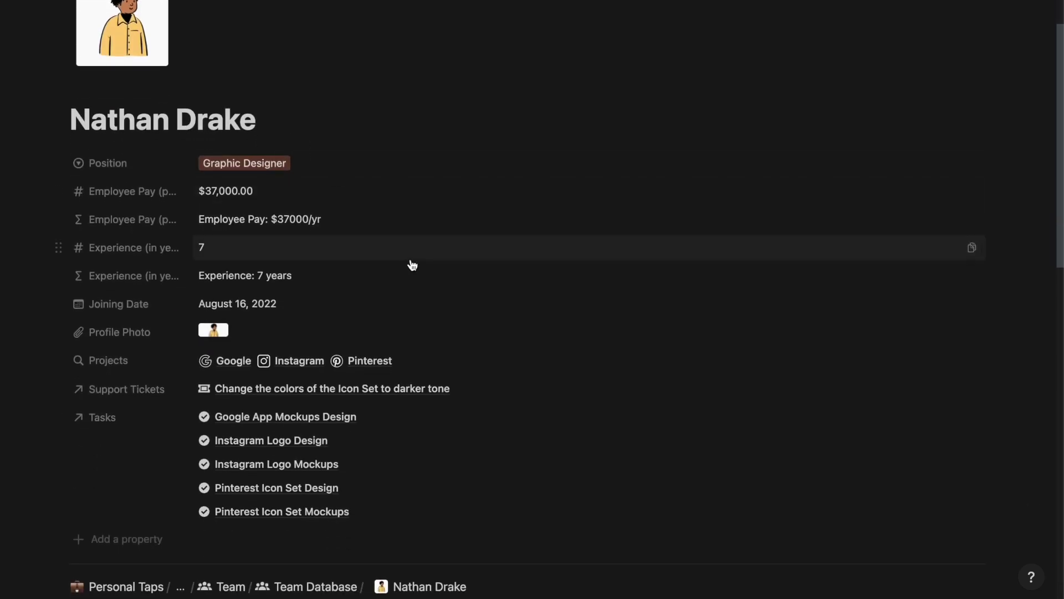
{"action": "scroll", "coordinate": [430, 195], "scroll_direction": "down", "scroll_amount": 2}
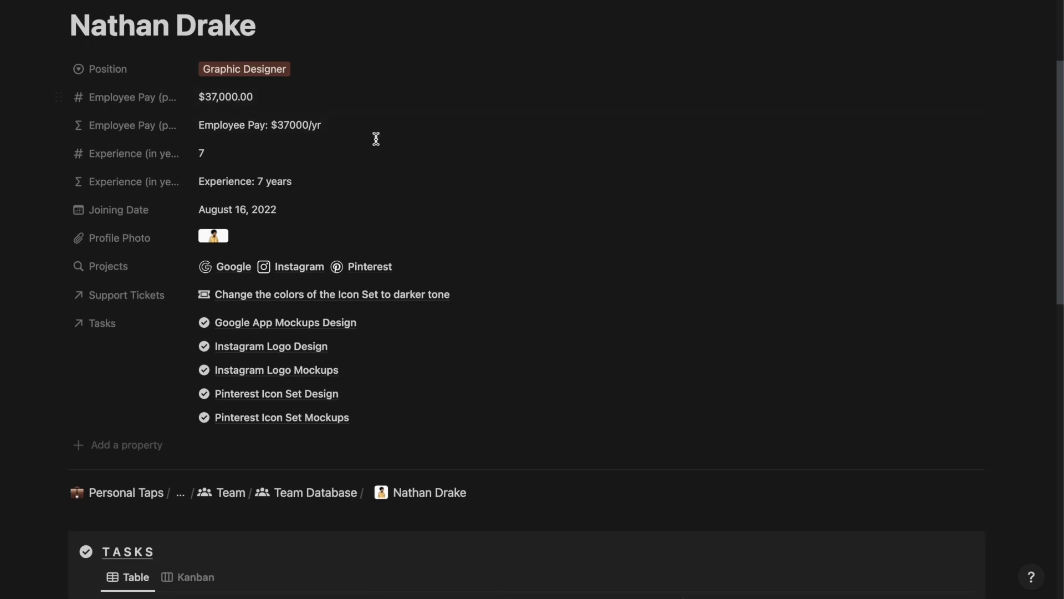
{"action": "scroll", "coordinate": [416, 223], "scroll_direction": "down", "scroll_amount": 2}
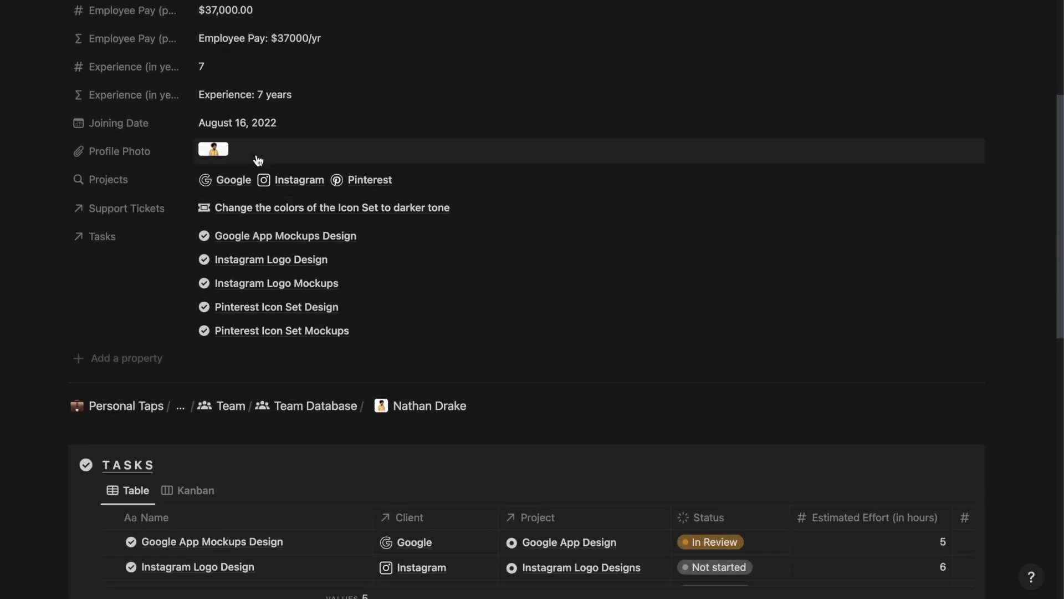
{"action": "scroll", "coordinate": [456, 256], "scroll_direction": "down", "scroll_amount": 1}
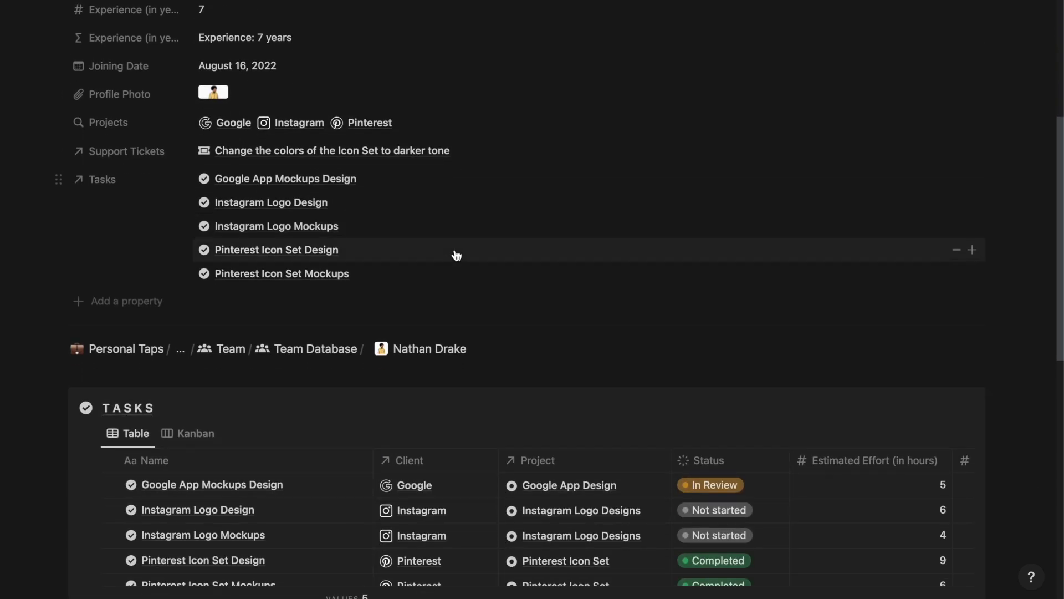
{"action": "scroll", "coordinate": [451, 297], "scroll_direction": "down", "scroll_amount": 4}
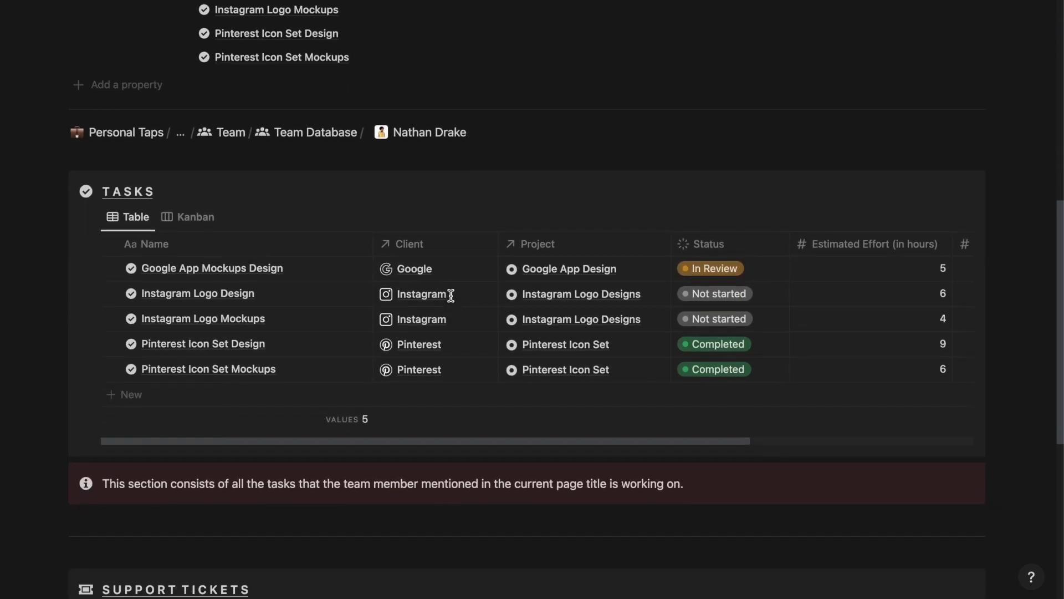
{"action": "scroll", "coordinate": [452, 300], "scroll_direction": "down", "scroll_amount": 5}
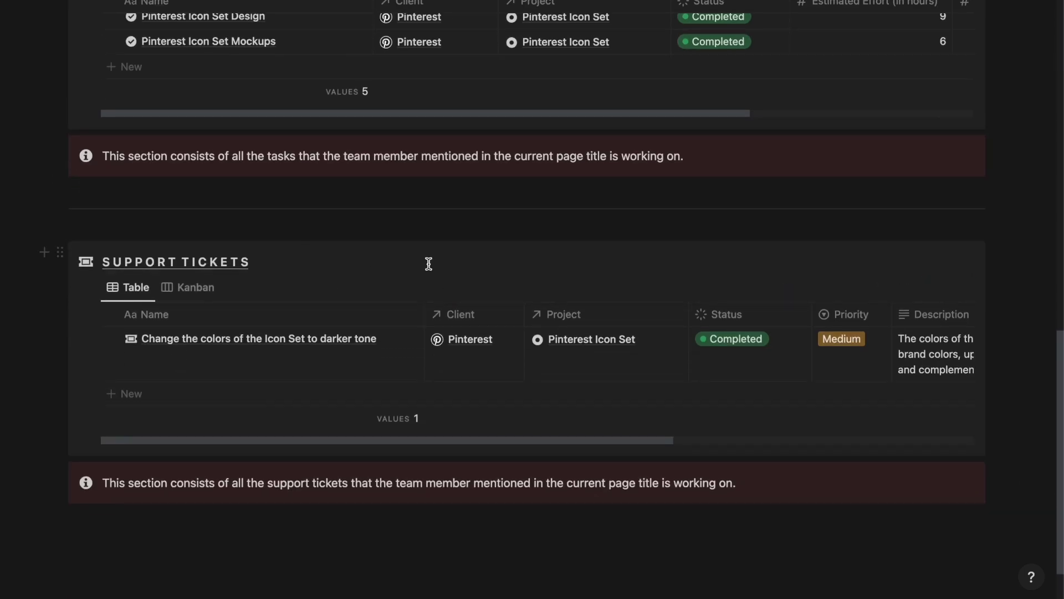
{"action": "scroll", "coordinate": [429, 263], "scroll_direction": "up", "scroll_amount": 14}
{"action": "scroll", "coordinate": [332, 277], "scroll_direction": "down", "scroll_amount": 2}
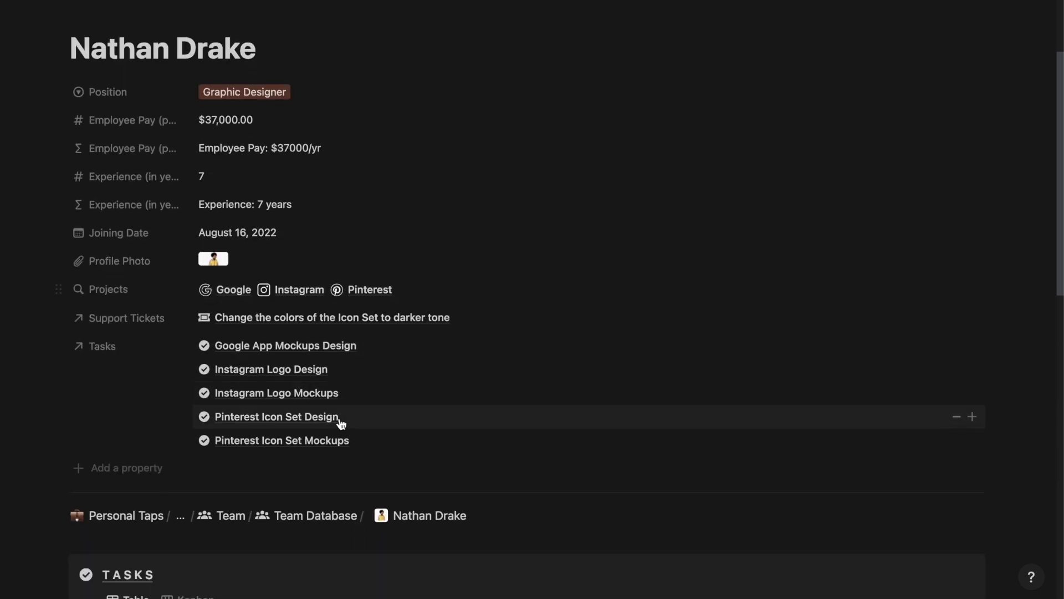
{"action": "left_click", "coordinate": [225, 515]}
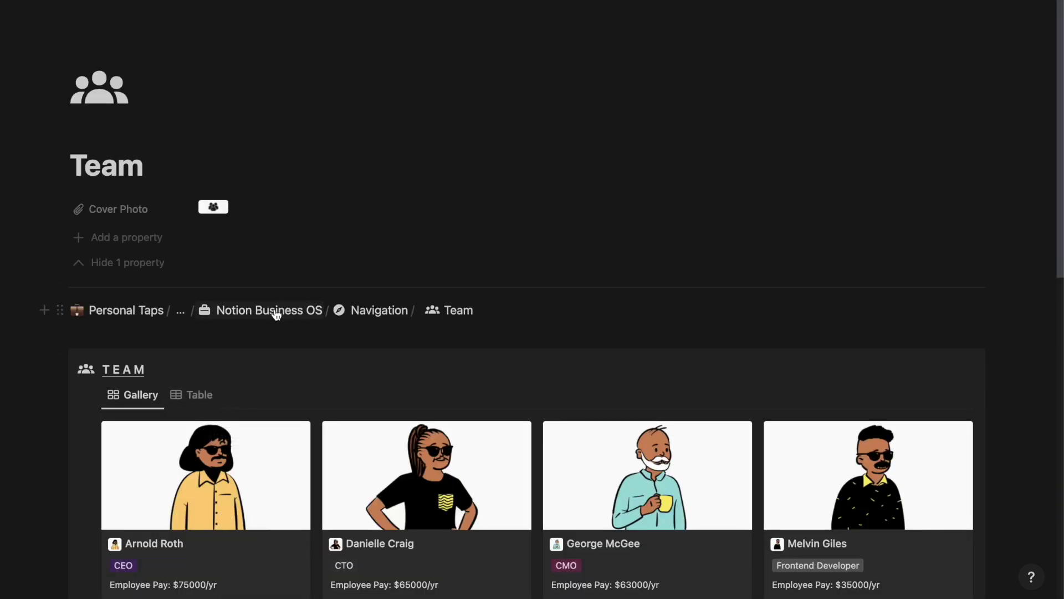
Go back to the Notion Business OS dashboard and browse its projects and tasks sections
{"action": "left_click", "coordinate": [275, 309]}
{"action": "scroll", "coordinate": [318, 352], "scroll_direction": "down", "scroll_amount": 10}
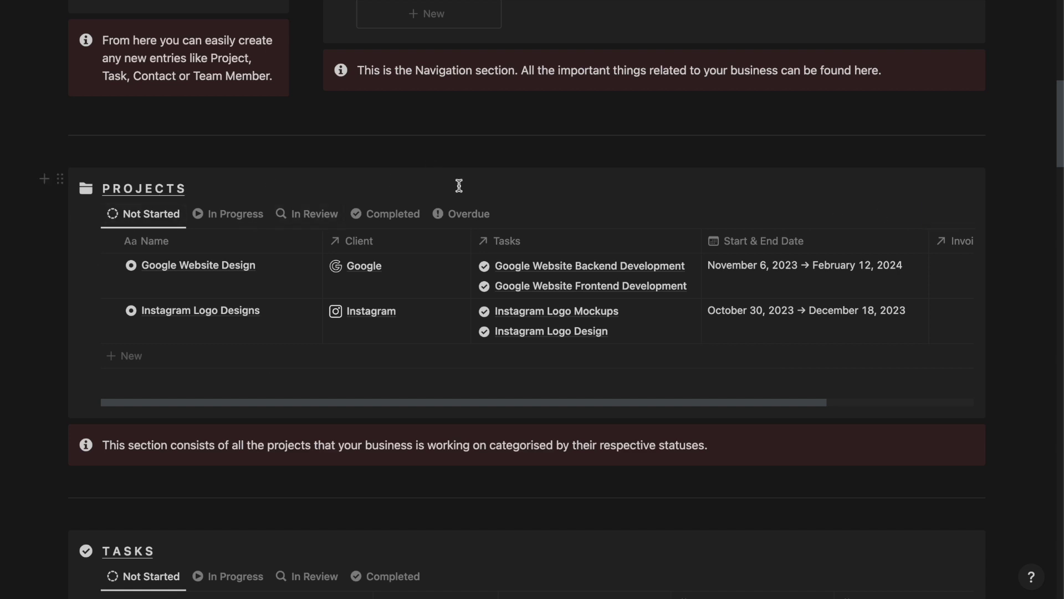
{"action": "scroll", "coordinate": [517, 313], "scroll_direction": "down", "scroll_amount": 3}
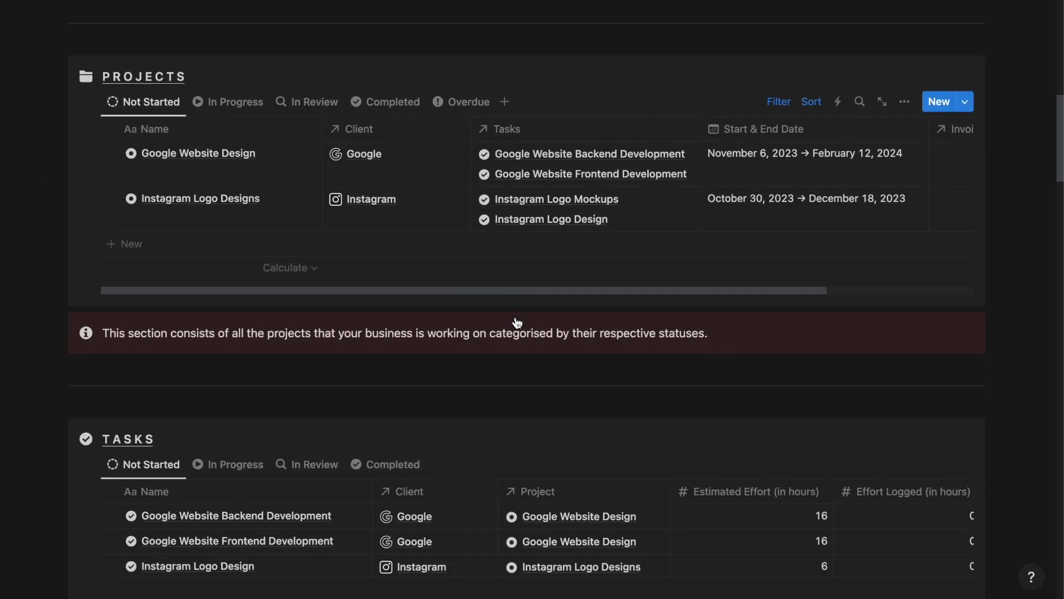
{"action": "scroll", "coordinate": [489, 296], "scroll_direction": "down", "scroll_amount": 4}
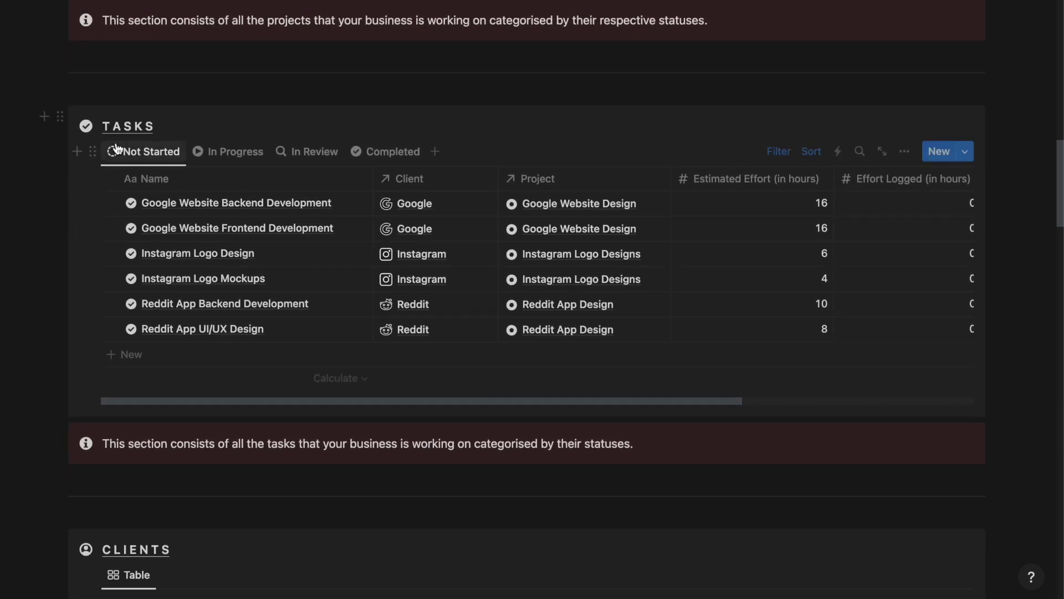
{"action": "scroll", "coordinate": [510, 297], "scroll_direction": "down", "scroll_amount": 4}
Browse the dashboard's clients, financial overview, support tickets and nine-member team, then scroll back up
{"action": "scroll", "coordinate": [514, 232], "scroll_direction": "up", "scroll_amount": 4}
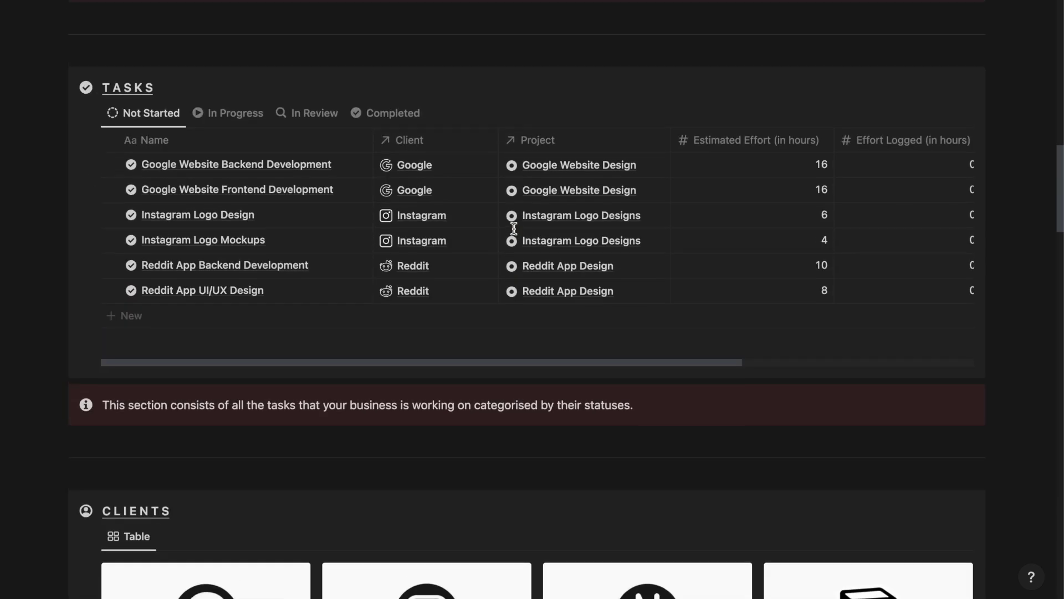
{"action": "scroll", "coordinate": [507, 271], "scroll_direction": "down", "scroll_amount": 5}
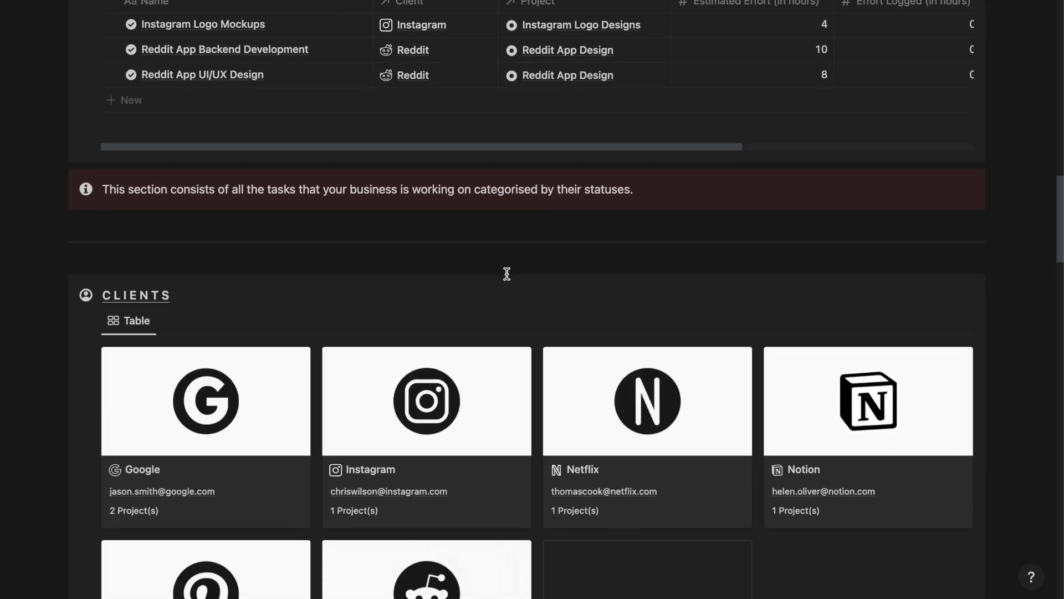
{"action": "scroll", "coordinate": [507, 274], "scroll_direction": "down", "scroll_amount": 14}
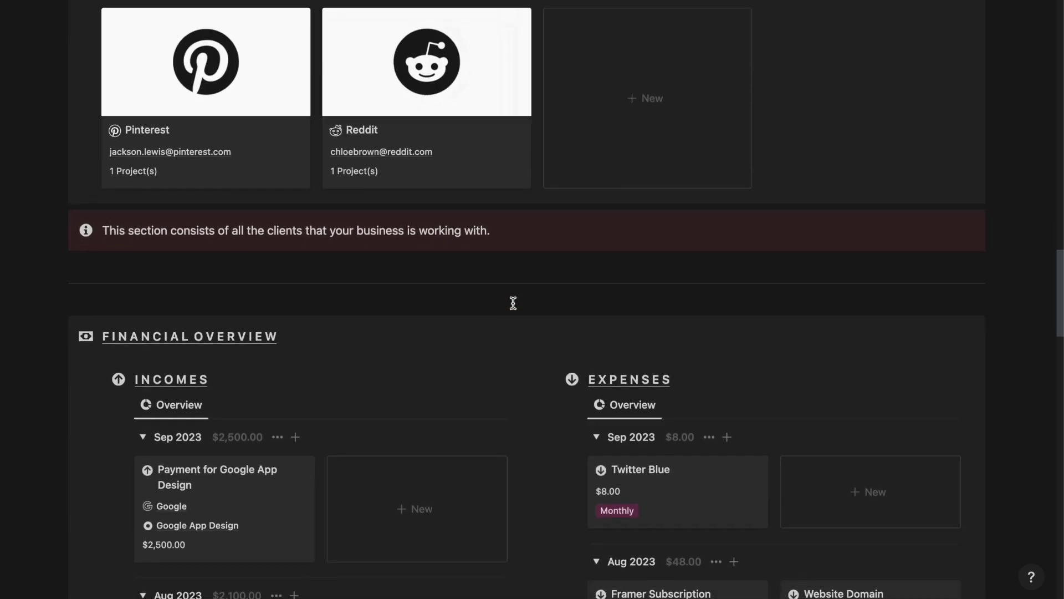
{"action": "scroll", "coordinate": [412, 292], "scroll_direction": "up", "scroll_amount": 2}
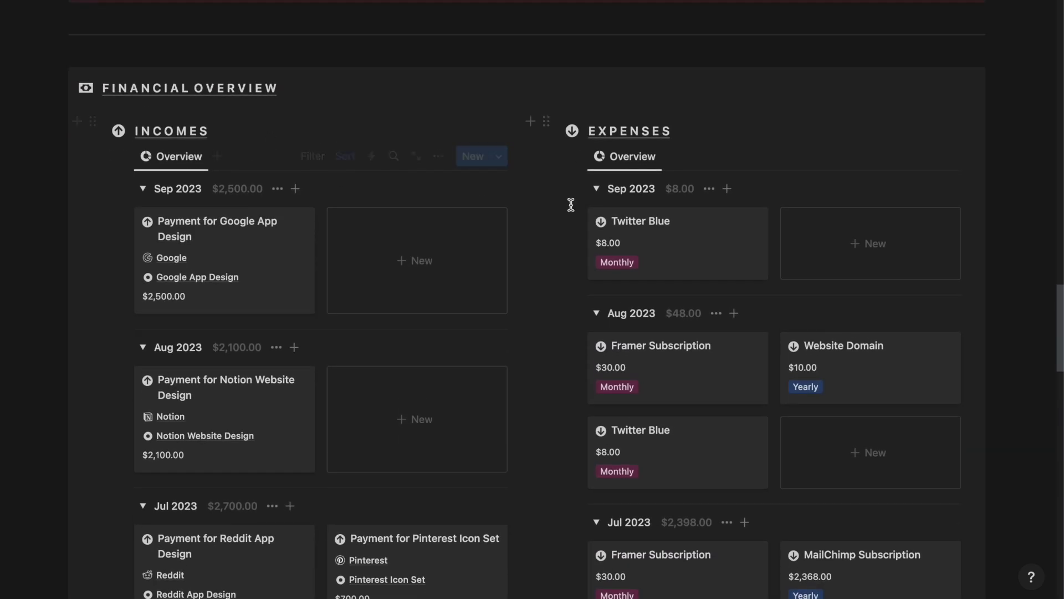
{"action": "scroll", "coordinate": [571, 205], "scroll_direction": "down", "scroll_amount": 5}
{"action": "scroll", "coordinate": [571, 205], "scroll_direction": "down", "scroll_amount": 12}
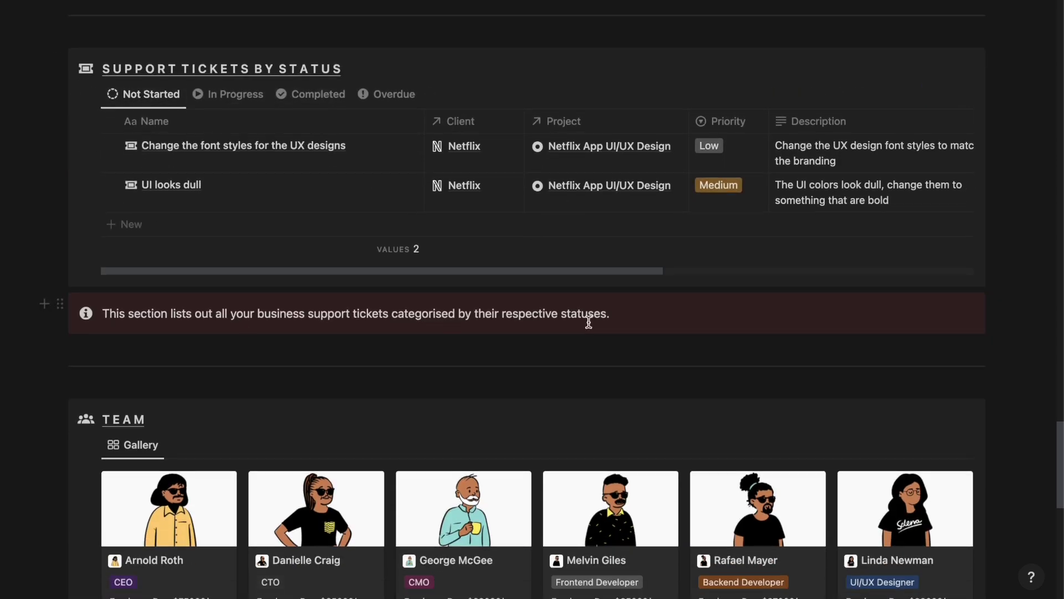
{"action": "scroll", "coordinate": [588, 324], "scroll_direction": "down", "scroll_amount": 6}
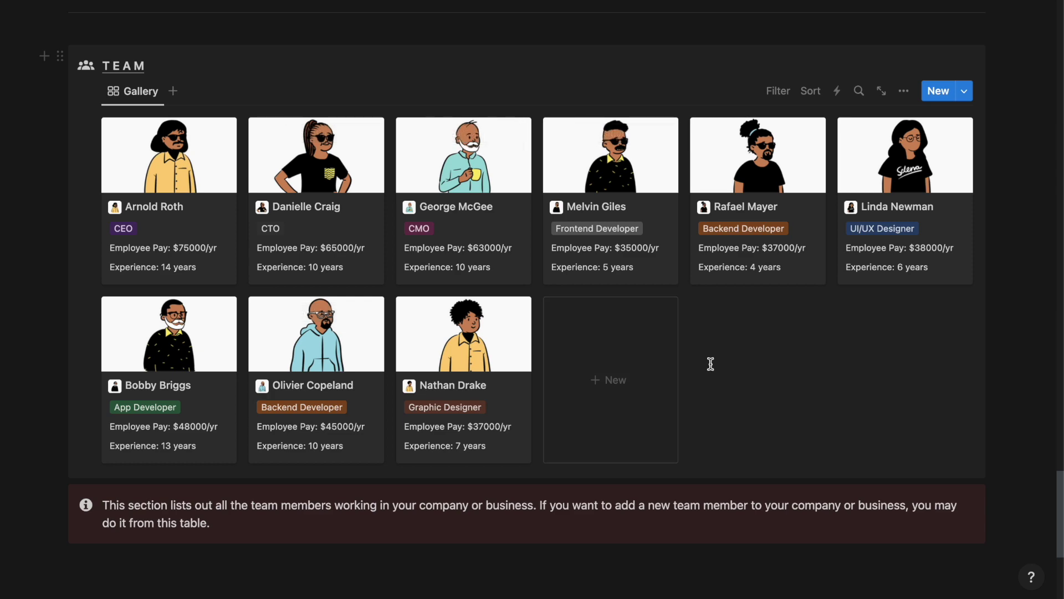
{"action": "mouse_move", "coordinate": [520, 144]}
{"action": "scroll", "coordinate": [615, 82], "scroll_direction": "up", "scroll_amount": 20}
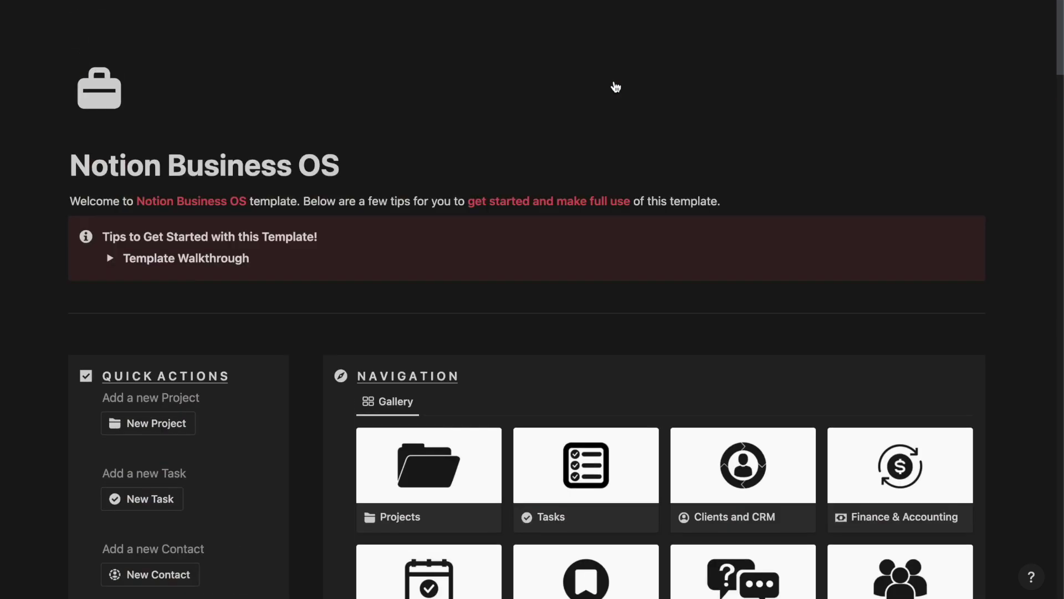